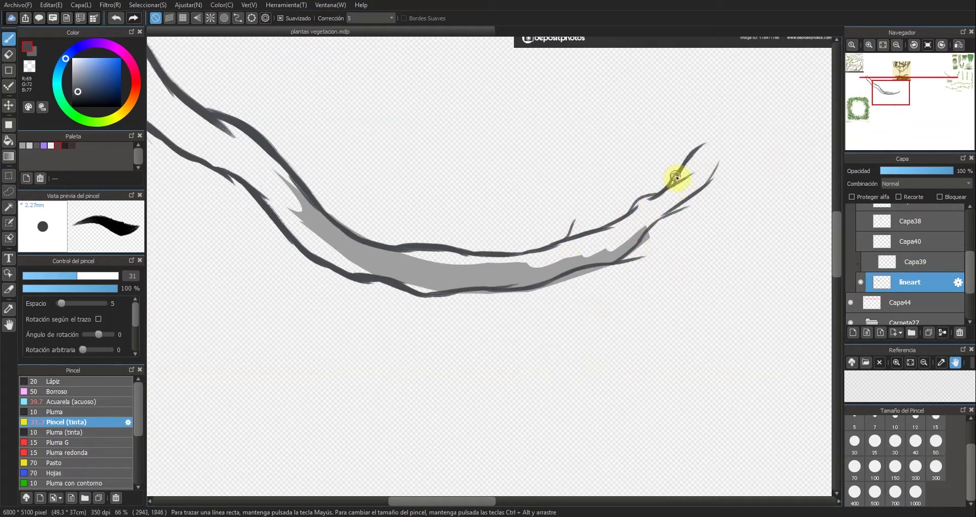
Erase the grey shading inside the vine's upper-left stretch with the Eraser at size 20
{"action": "left_click", "coordinate": [869, 45]}
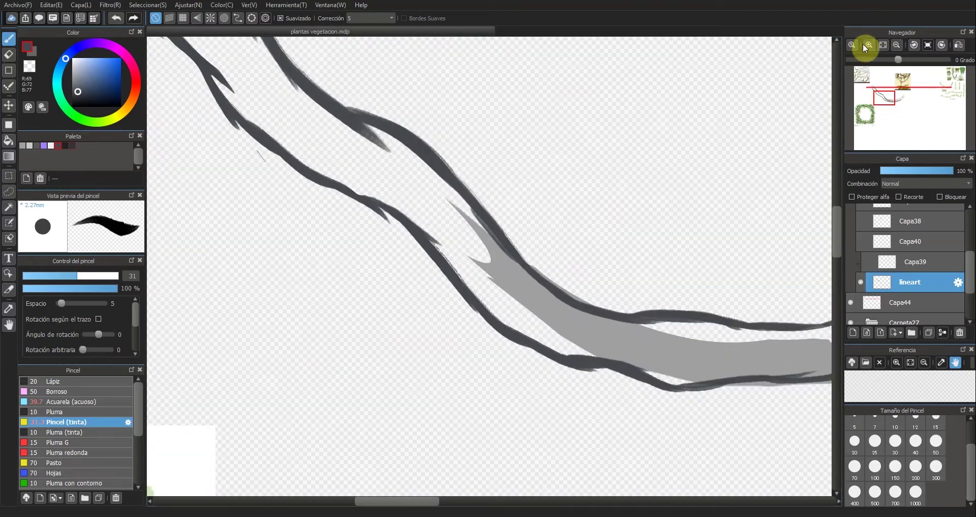
{"action": "left_click", "coordinate": [869, 44]}
{"action": "key", "text": "e"}
{"action": "left_click", "coordinate": [854, 442]}
{"action": "left_click_drag", "start_coordinate": [433, 150], "coordinate": [545, 304]}
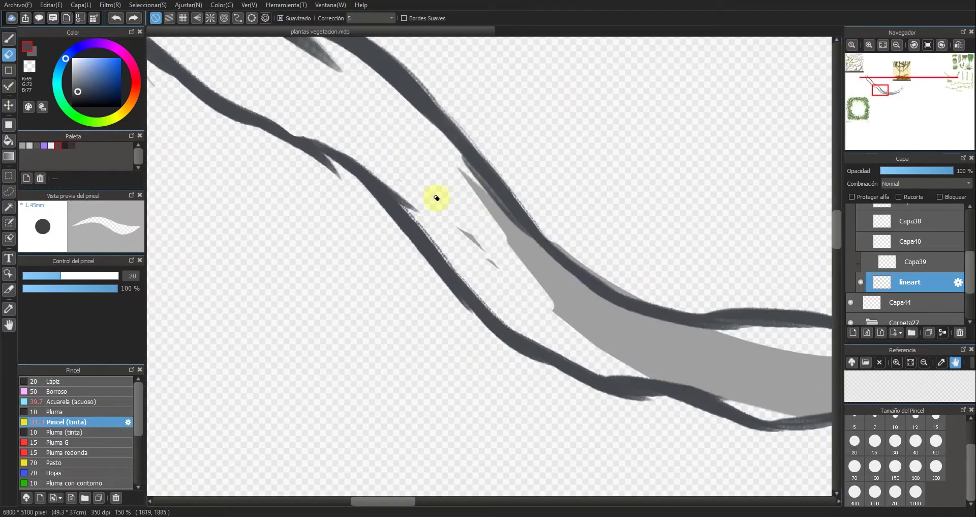
{"action": "mouse_move", "coordinate": [464, 186]}
{"action": "left_mouse_down"}
{"action": "mouse_move", "coordinate": [563, 278]}
{"action": "mouse_move", "coordinate": [521, 252]}
{"action": "mouse_move", "coordinate": [576, 309]}
{"action": "mouse_move", "coordinate": [555, 308]}
{"action": "mouse_move", "coordinate": [605, 331]}
{"action": "mouse_move", "coordinate": [566, 246]}
{"action": "mouse_move", "coordinate": [545, 233]}
{"action": "mouse_move", "coordinate": [628, 288]}
{"action": "mouse_move", "coordinate": [537, 250]}
{"action": "mouse_move", "coordinate": [661, 342]}
{"action": "mouse_move", "coordinate": [614, 335]}
{"action": "mouse_move", "coordinate": [702, 368]}
{"action": "mouse_move", "coordinate": [758, 351]}
{"action": "mouse_move", "coordinate": [682, 351]}
{"action": "mouse_move", "coordinate": [711, 351]}
{"action": "mouse_move", "coordinate": [672, 329]}
{"action": "mouse_move", "coordinate": [740, 345]}
{"action": "left_mouse_up"}
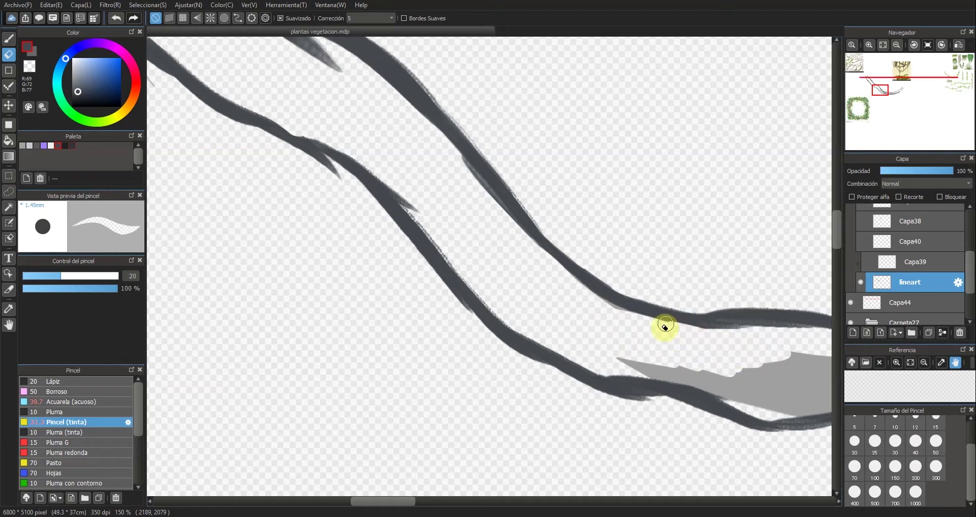
Erase the grey shading between the outlines along the vine's lower middle section
{"action": "left_click_drag", "start_coordinate": [902, 65], "coordinate": [890, 93]}
{"action": "mouse_move", "coordinate": [542, 352]}
{"action": "left_mouse_down"}
{"action": "mouse_move", "coordinate": [525, 431]}
{"action": "mouse_move", "coordinate": [513, 314]}
{"action": "mouse_move", "coordinate": [488, 224]}
{"action": "mouse_move", "coordinate": [490, 95]}
{"action": "mouse_move", "coordinate": [524, 332]}
{"action": "mouse_move", "coordinate": [539, 333]}
{"action": "mouse_move", "coordinate": [532, 266]}
{"action": "mouse_move", "coordinate": [551, 293]}
{"action": "mouse_move", "coordinate": [532, 161]}
{"action": "mouse_move", "coordinate": [531, 278]}
{"action": "mouse_move", "coordinate": [522, 161]}
{"action": "left_mouse_up"}
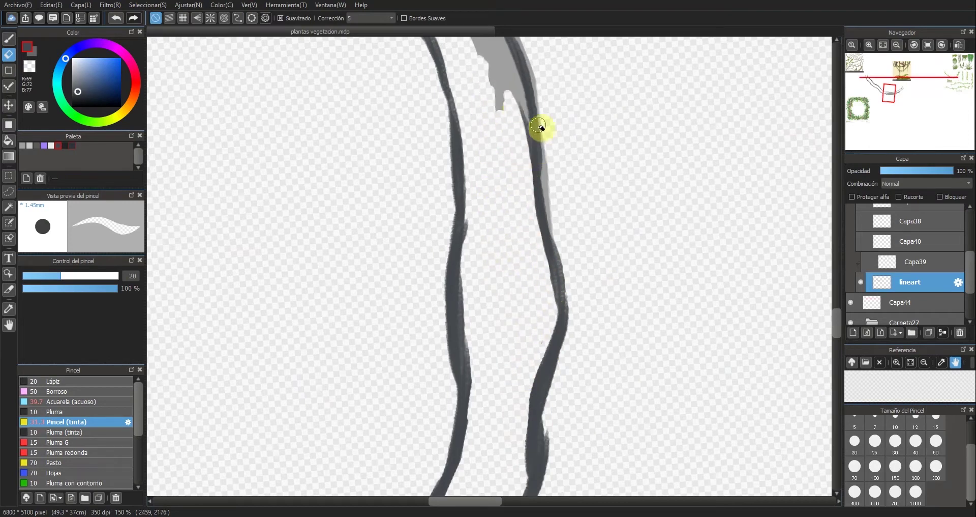
{"action": "left_click_drag", "start_coordinate": [496, 60], "coordinate": [502, 104]}
Erase the grey spill along the outer side of the outline near the vine's branching end
{"action": "left_click_drag", "start_coordinate": [891, 101], "coordinate": [897, 104]}
{"action": "left_click_drag", "start_coordinate": [270, 59], "coordinate": [363, 247]}
{"action": "left_click_drag", "start_coordinate": [320, 157], "coordinate": [397, 284]}
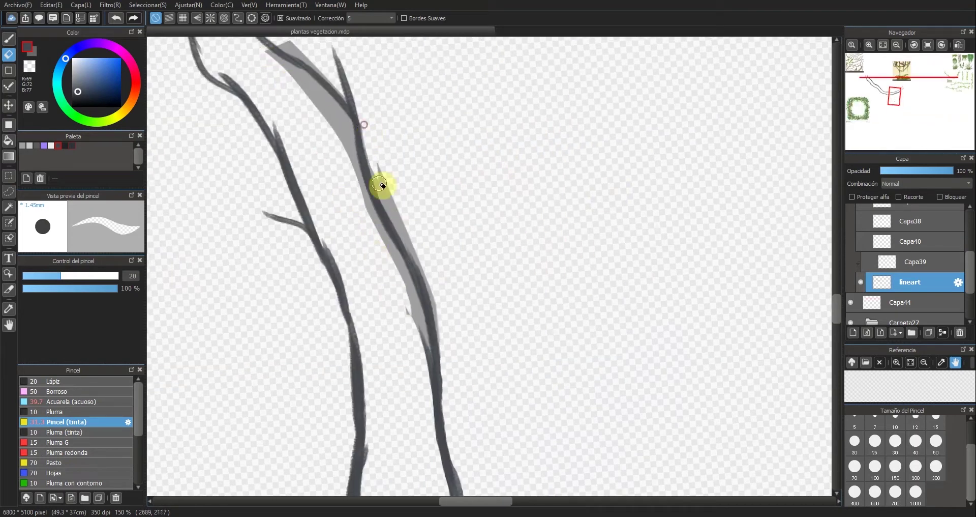
{"action": "left_click_drag", "start_coordinate": [379, 189], "coordinate": [431, 285]}
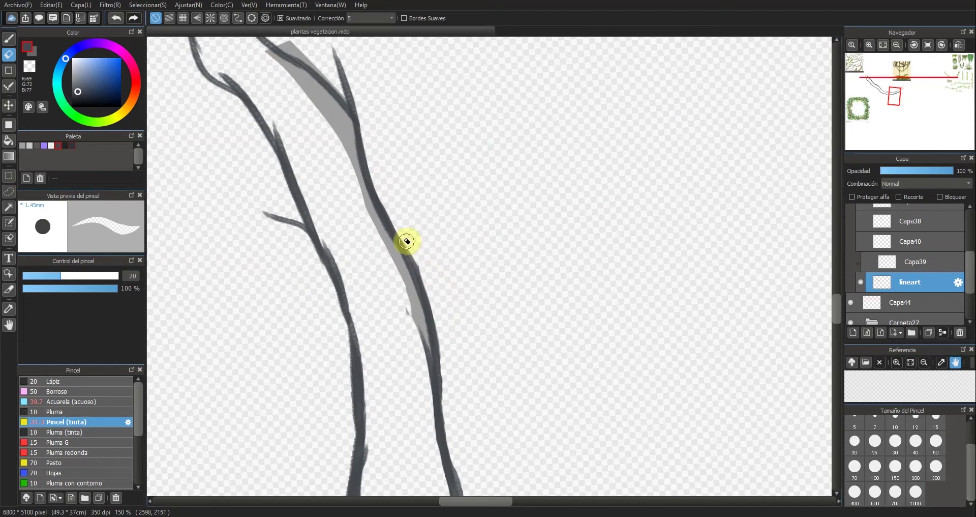
Thicken the cleaned outline with the ink brush and trim the stray mark beside it
{"action": "key", "text": "b"}
{"action": "left_click_drag", "start_coordinate": [388, 219], "coordinate": [426, 316]}
{"action": "key", "text": "e"}
{"action": "left_click_drag", "start_coordinate": [412, 316], "coordinate": [405, 299]}
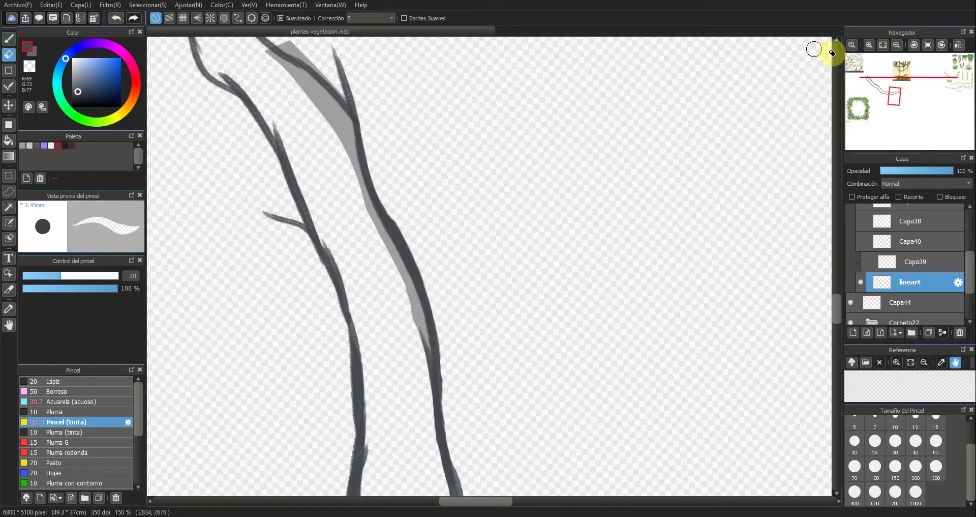
Erase the thin grey strip along the inner side of the outline with the Eraser at size 10
{"action": "scroll", "coordinate": [899, 116], "scroll_direction": "up", "scroll_amount": 1}
{"action": "left_click_drag", "start_coordinate": [899, 116], "coordinate": [894, 104]}
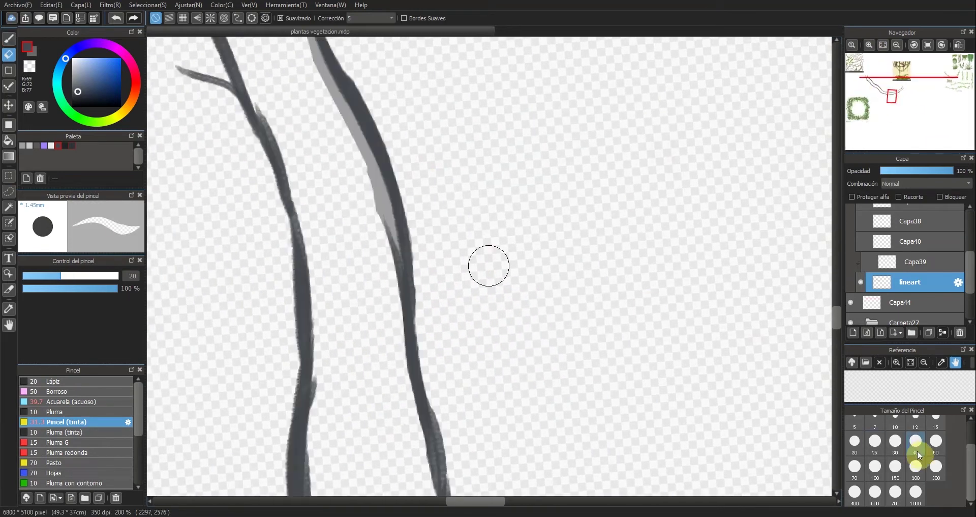
{"action": "left_click", "coordinate": [895, 422]}
{"action": "mouse_move", "coordinate": [398, 249]}
{"action": "left_mouse_down"}
{"action": "mouse_move", "coordinate": [374, 188]}
{"action": "mouse_move", "coordinate": [392, 225]}
{"action": "left_mouse_up"}
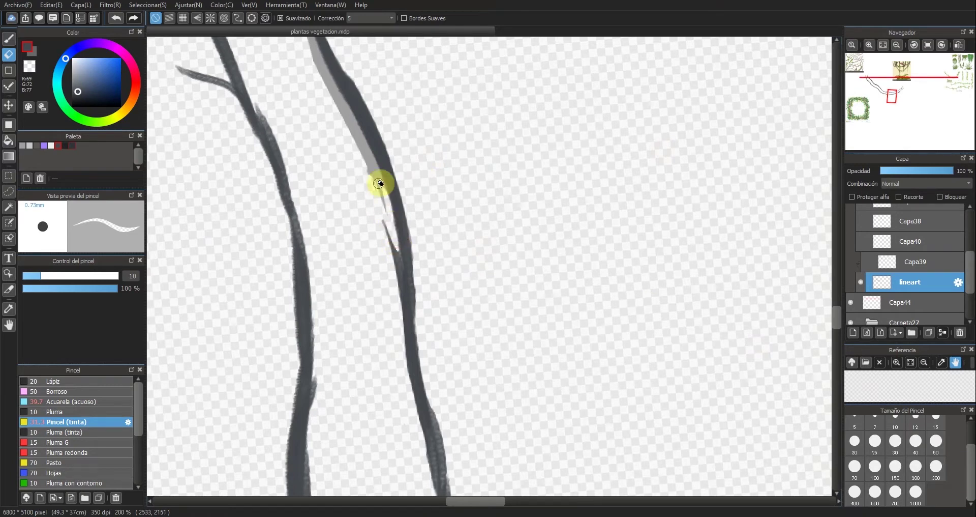
{"action": "left_click_drag", "start_coordinate": [327, 83], "coordinate": [370, 161]}
{"action": "left_click_drag", "start_coordinate": [349, 115], "coordinate": [394, 223]}
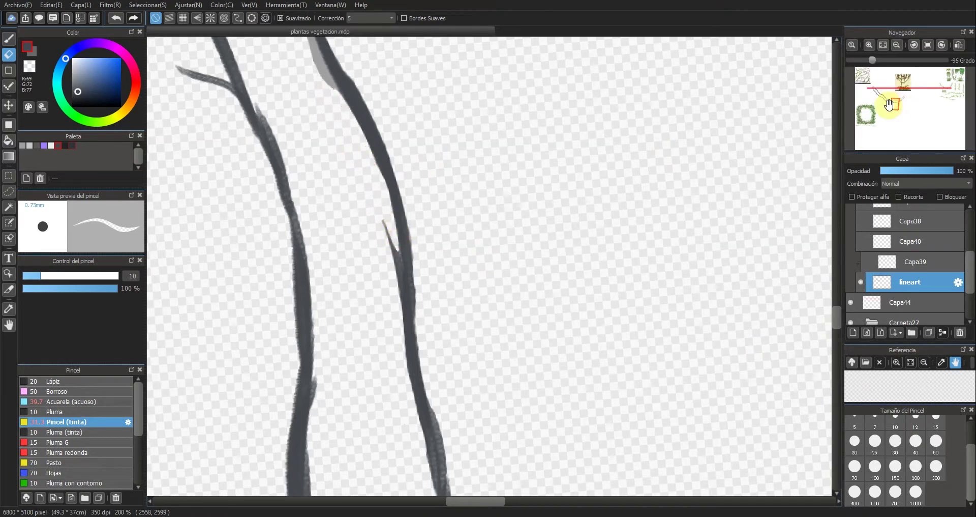
Erase the remaining grey patch beside the twig forks at the vine's tip
{"action": "left_click_drag", "start_coordinate": [895, 102], "coordinate": [901, 100]}
{"action": "mouse_move", "coordinate": [449, 292]}
{"action": "left_mouse_down"}
{"action": "mouse_move", "coordinate": [426, 266]}
{"action": "mouse_move", "coordinate": [441, 329]}
{"action": "left_mouse_up"}
{"action": "left_click_drag", "start_coordinate": [316, 142], "coordinate": [350, 158]}
{"action": "mouse_move", "coordinate": [398, 208]}
{"action": "left_mouse_down"}
{"action": "mouse_move", "coordinate": [407, 294]}
{"action": "mouse_move", "coordinate": [406, 234]}
{"action": "mouse_move", "coordinate": [355, 167]}
{"action": "mouse_move", "coordinate": [405, 223]}
{"action": "mouse_move", "coordinate": [320, 158]}
{"action": "left_mouse_up"}
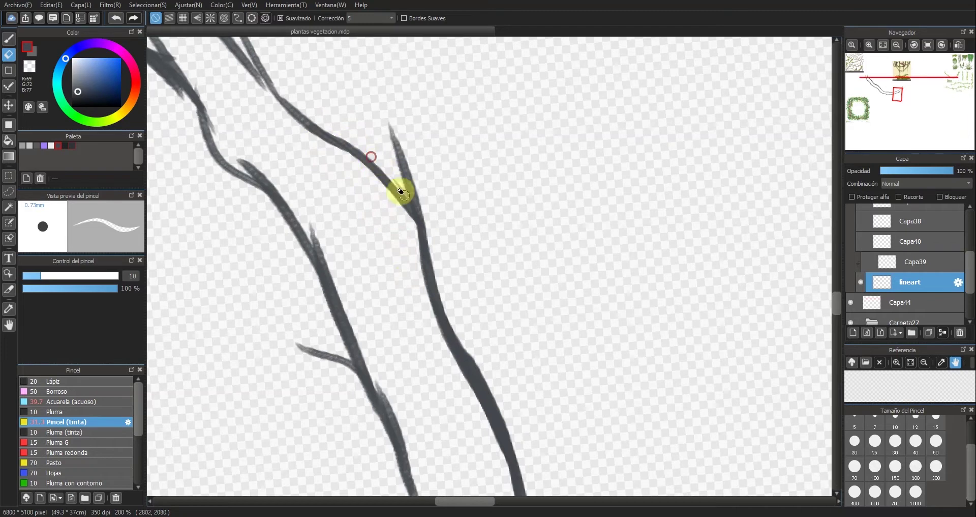
Reset the canvas rotation and examine the whole vine lineart against the reference images
{"action": "left_click_drag", "start_coordinate": [899, 102], "coordinate": [889, 100]}
{"action": "left_click", "coordinate": [899, 59]}
{"action": "left_click", "coordinate": [895, 45]}
{"action": "scroll", "coordinate": [708, 184], "scroll_direction": "down", "scroll_amount": 1}
{"action": "key", "text": "b"}
{"action": "left_click", "coordinate": [883, 45]}
{"action": "left_click", "coordinate": [857, 44]}
{"action": "left_click", "coordinate": [898, 44]}
{"action": "left_click", "coordinate": [898, 44]}
{"action": "left_click", "coordinate": [898, 44]}
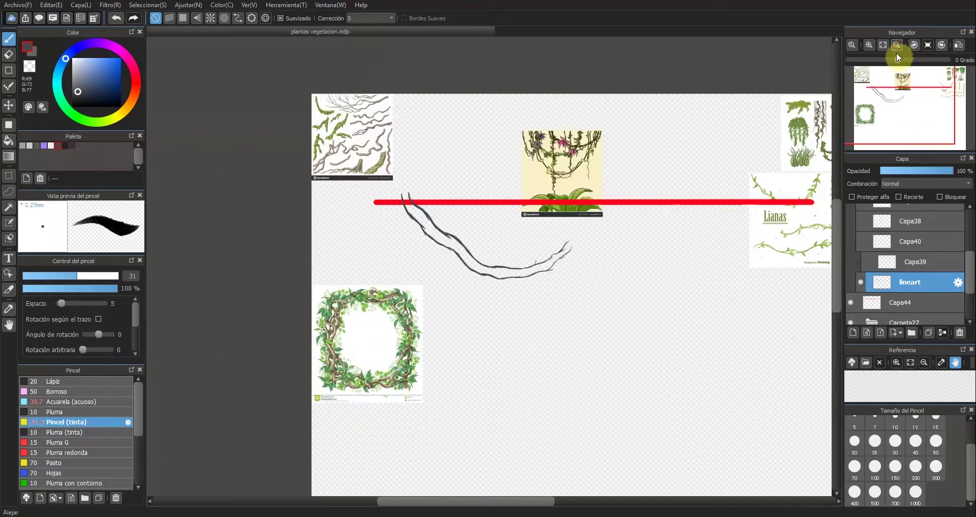
{"action": "left_click", "coordinate": [869, 44]}
{"action": "left_click", "coordinate": [870, 45]}
Lasso the vine's forked tip, free-transform its outer corners inward and upward, apply the change and deselect
{"action": "left_click", "coordinate": [9, 191]}
{"action": "left_click_drag", "start_coordinate": [510, 214], "coordinate": [574, 191]}
{"action": "left_click_drag", "start_coordinate": [590, 137], "coordinate": [580, 152]}
{"action": "key", "text": "ctrl+t"}
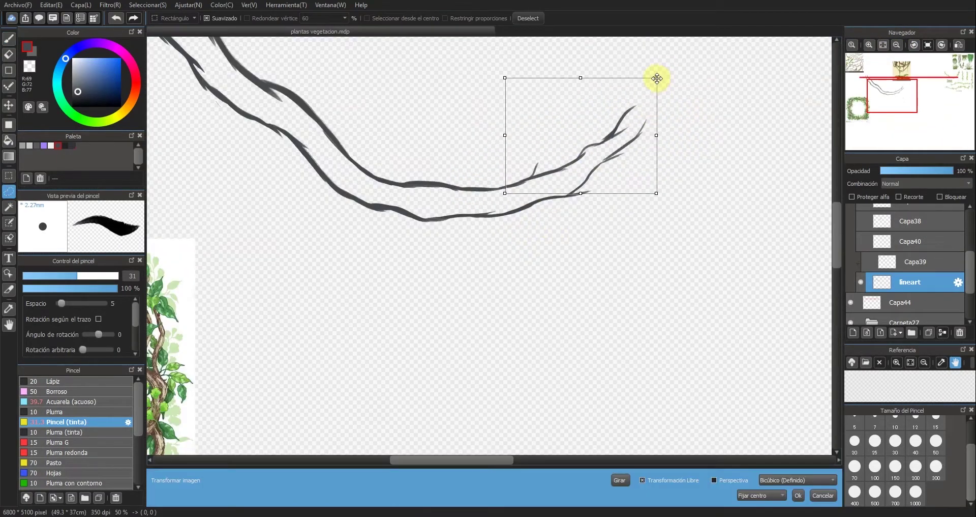
{"action": "left_click_drag", "start_coordinate": [657, 193], "coordinate": [636, 168]}
{"action": "left_click_drag", "start_coordinate": [656, 78], "coordinate": [650, 71]}
{"action": "mouse_move", "coordinate": [892, 77]}
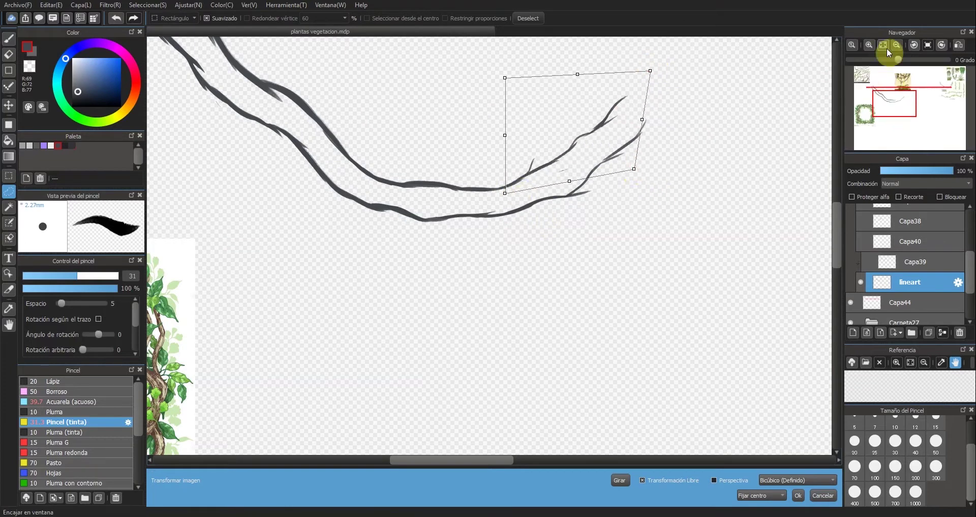
{"action": "left_click", "coordinate": [883, 45]}
{"action": "left_click", "coordinate": [798, 494]}
{"action": "key", "text": "ctrl+d"}
{"action": "key", "text": "b"}
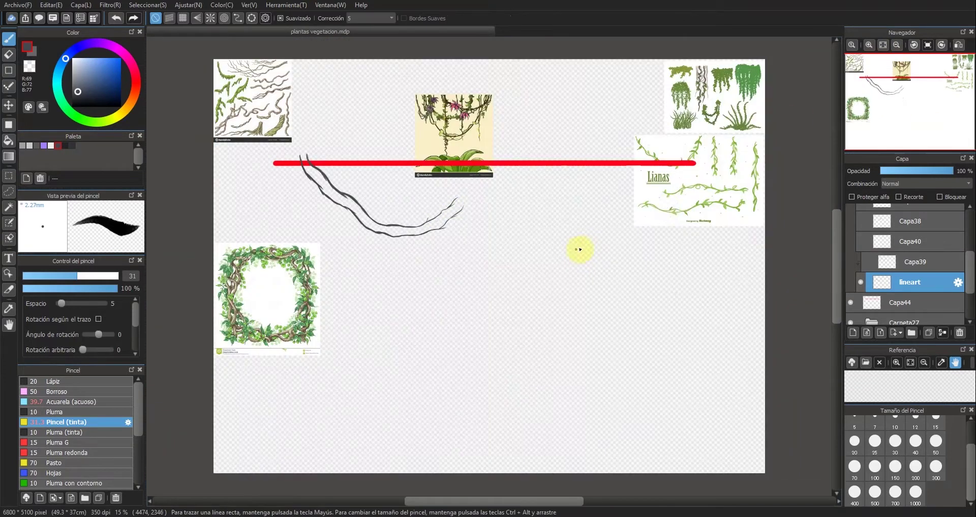
Redraw and thicken both outlines of the vine's bent tip with the ink brush
{"action": "left_click", "coordinate": [853, 45]}
{"action": "mouse_move", "coordinate": [594, 248]}
{"action": "left_mouse_down"}
{"action": "mouse_move", "coordinate": [578, 279]}
{"action": "mouse_move", "coordinate": [414, 388]}
{"action": "mouse_move", "coordinate": [335, 400]}
{"action": "left_mouse_up"}
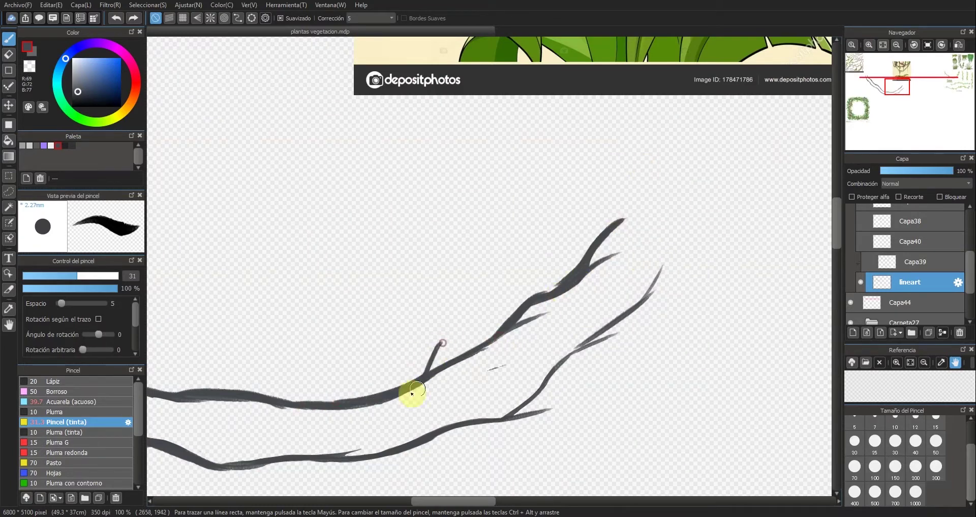
{"action": "mouse_move", "coordinate": [668, 270]}
{"action": "left_mouse_down"}
{"action": "mouse_move", "coordinate": [498, 431]}
{"action": "mouse_move", "coordinate": [590, 346]}
{"action": "mouse_move", "coordinate": [497, 420]}
{"action": "mouse_move", "coordinate": [510, 414]}
{"action": "mouse_move", "coordinate": [336, 460]}
{"action": "left_mouse_up"}
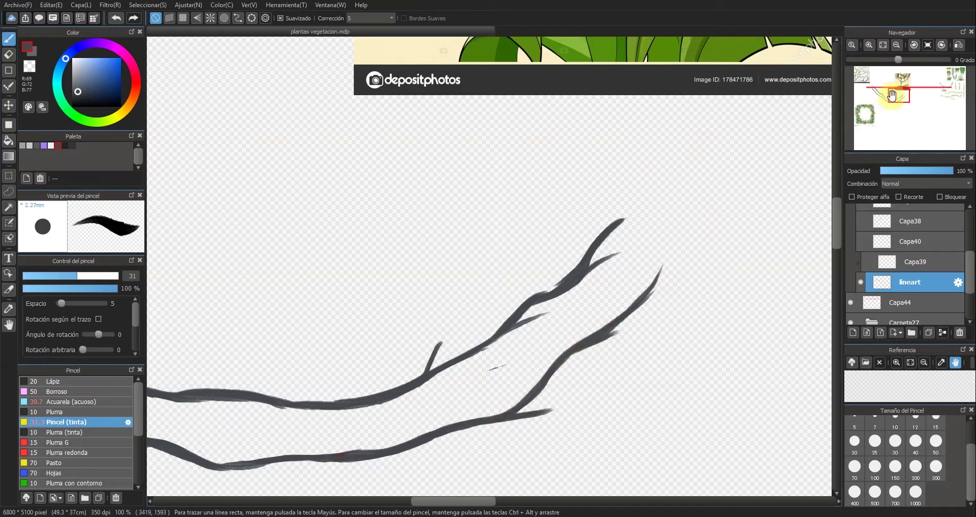
Extend both vine outlines from the tip up to the red guide line, adding small twig spurs
{"action": "left_click", "coordinate": [882, 45]}
{"action": "left_click", "coordinate": [869, 45]}
{"action": "left_click", "coordinate": [869, 44]}
{"action": "left_click", "coordinate": [869, 45]}
{"action": "left_click", "coordinate": [869, 45]}
{"action": "left_click_drag", "start_coordinate": [898, 90], "coordinate": [900, 99]}
{"action": "left_click_drag", "start_coordinate": [570, 187], "coordinate": [610, 116]}
{"action": "left_click_drag", "start_coordinate": [598, 227], "coordinate": [472, 352]}
{"action": "left_click_drag", "start_coordinate": [507, 172], "coordinate": [491, 237]}
{"action": "left_click_drag", "start_coordinate": [546, 175], "coordinate": [505, 306]}
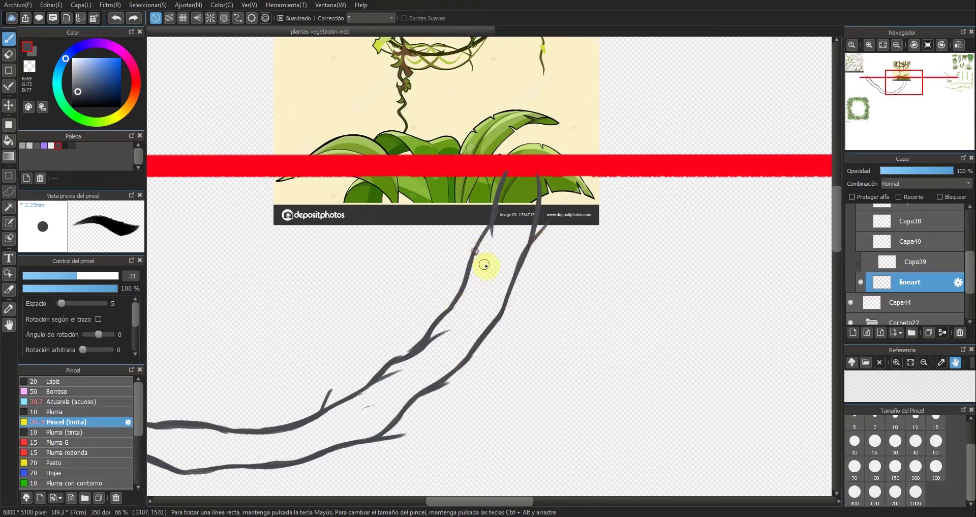
Delete layer Capa39 and add a new layer in its place above the lineart layer
{"action": "left_click_drag", "start_coordinate": [909, 93], "coordinate": [881, 85]}
{"action": "left_click", "coordinate": [899, 264]}
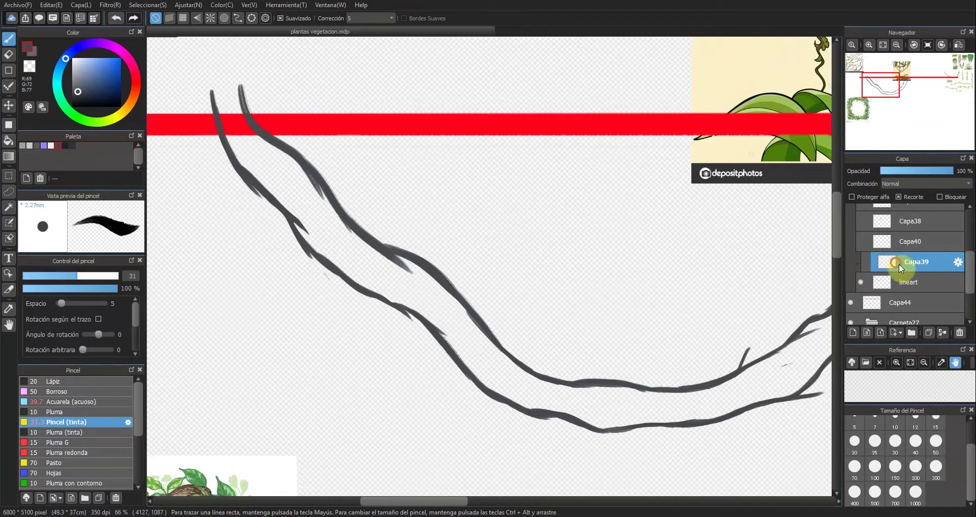
{"action": "left_click", "coordinate": [959, 333]}
{"action": "left_click", "coordinate": [854, 332]}
{"action": "left_click", "coordinate": [174, 124], "text": "alt"}
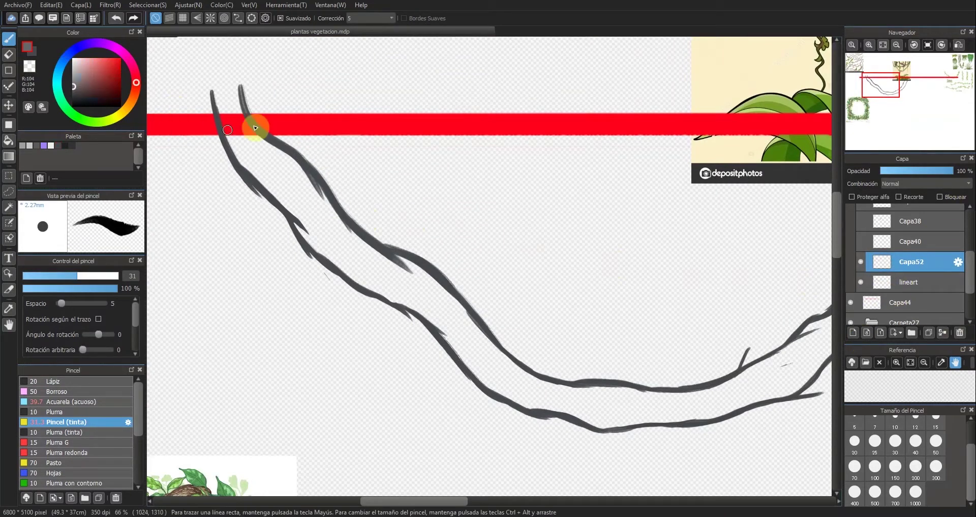
{"action": "left_click_drag", "start_coordinate": [272, 162], "coordinate": [332, 231]}
{"action": "key", "text": "ctrl+z"}
Pick the light grey palette colour (RGB 159) and move the new layer below the lineart layer
{"action": "left_click", "coordinate": [22, 145]}
{"action": "left_click_drag", "start_coordinate": [286, 170], "coordinate": [346, 244]}
{"action": "key", "text": "ctrl+z"}
{"action": "left_click_drag", "start_coordinate": [909, 288], "coordinate": [908, 256]}
Paint the vine's interior light grey along its whole length with the ink brush at size 67
{"action": "mouse_move", "coordinate": [267, 163]}
{"action": "left_mouse_down"}
{"action": "mouse_move", "coordinate": [316, 211]}
{"action": "mouse_move", "coordinate": [300, 168]}
{"action": "mouse_move", "coordinate": [244, 131]}
{"action": "mouse_move", "coordinate": [266, 179]}
{"action": "mouse_move", "coordinate": [227, 119]}
{"action": "mouse_move", "coordinate": [329, 214]}
{"action": "mouse_move", "coordinate": [405, 266]}
{"action": "mouse_move", "coordinate": [386, 277]}
{"action": "mouse_move", "coordinate": [387, 293]}
{"action": "mouse_move", "coordinate": [348, 266]}
{"action": "mouse_move", "coordinate": [447, 318]}
{"action": "mouse_move", "coordinate": [472, 356]}
{"action": "mouse_move", "coordinate": [504, 374]}
{"action": "mouse_move", "coordinate": [499, 358]}
{"action": "mouse_move", "coordinate": [574, 407]}
{"action": "left_mouse_up"}
{"action": "left_click", "coordinate": [99, 276]}
{"action": "key", "text": "e"}
{"action": "left_click", "coordinate": [889, 88]}
{"action": "key", "text": "b"}
{"action": "mouse_move", "coordinate": [394, 342]}
{"action": "left_mouse_down"}
{"action": "mouse_move", "coordinate": [483, 337]}
{"action": "mouse_move", "coordinate": [457, 358]}
{"action": "mouse_move", "coordinate": [478, 352]}
{"action": "mouse_move", "coordinate": [452, 359]}
{"action": "mouse_move", "coordinate": [382, 341]}
{"action": "mouse_move", "coordinate": [480, 337]}
{"action": "mouse_move", "coordinate": [479, 329]}
{"action": "mouse_move", "coordinate": [477, 359]}
{"action": "mouse_move", "coordinate": [579, 346]}
{"action": "mouse_move", "coordinate": [640, 321]}
{"action": "mouse_move", "coordinate": [617, 322]}
{"action": "mouse_move", "coordinate": [681, 284]}
{"action": "mouse_move", "coordinate": [581, 323]}
{"action": "mouse_move", "coordinate": [760, 205]}
{"action": "mouse_move", "coordinate": [794, 97]}
{"action": "mouse_move", "coordinate": [775, 80]}
{"action": "mouse_move", "coordinate": [720, 226]}
{"action": "mouse_move", "coordinate": [696, 240]}
{"action": "mouse_move", "coordinate": [772, 108]}
{"action": "mouse_move", "coordinate": [755, 131]}
{"action": "mouse_move", "coordinate": [762, 107]}
{"action": "left_mouse_up"}
Erase the grey paint spilling past the vine's outlines along its lower curve and right side
{"action": "key", "text": "e"}
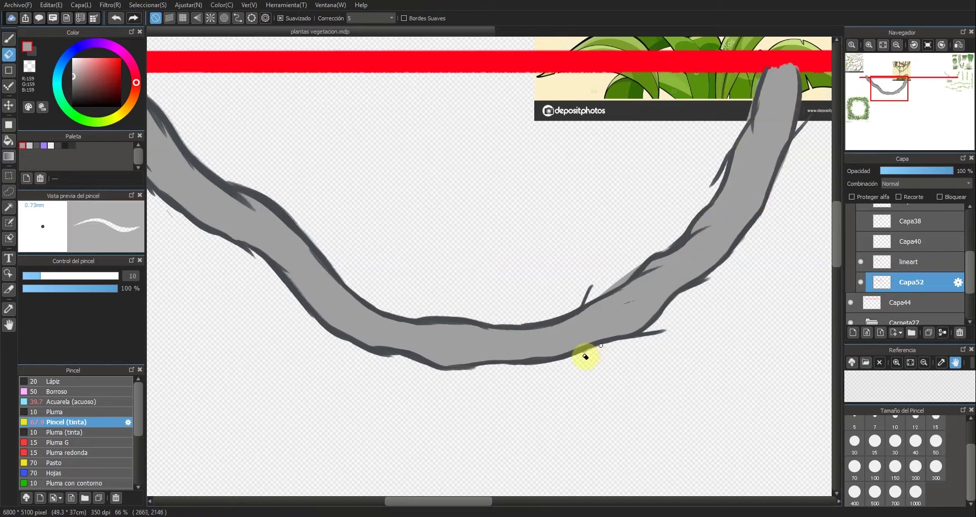
{"action": "key", "text": "b"}
{"action": "key", "text": "e"}
{"action": "left_click_drag", "start_coordinate": [485, 368], "coordinate": [431, 375]}
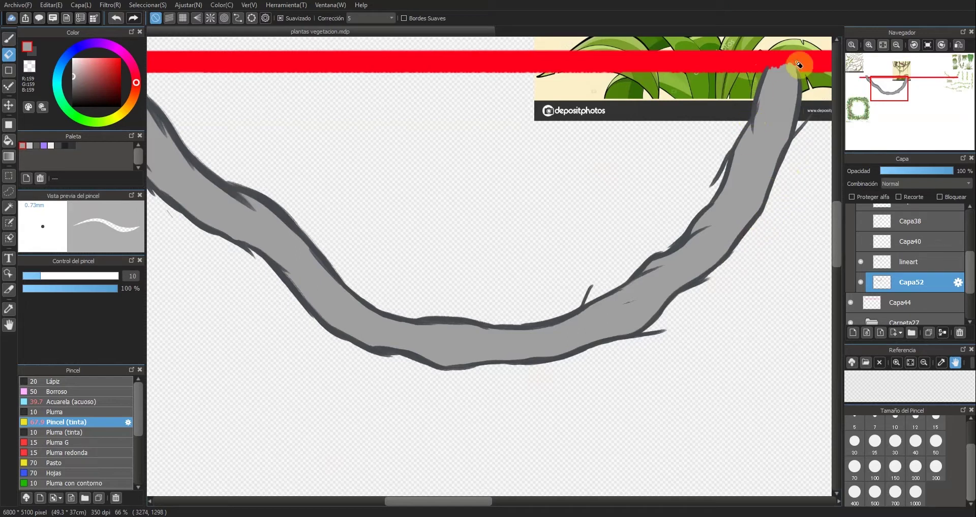
Add a layer between the lineart and the grey fill and pick the dark slate-grey palette colour
{"action": "left_click_drag", "start_coordinate": [892, 97], "coordinate": [887, 95]}
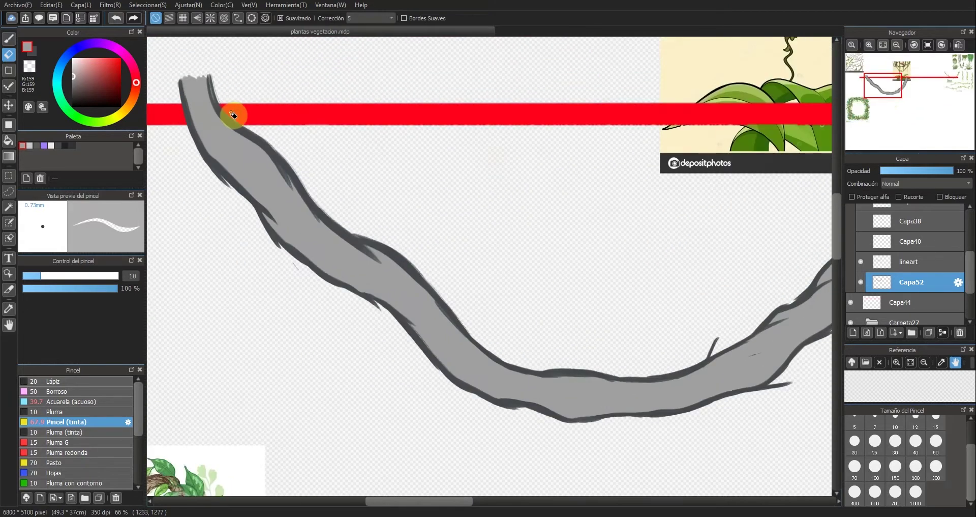
{"action": "key", "text": "l"}
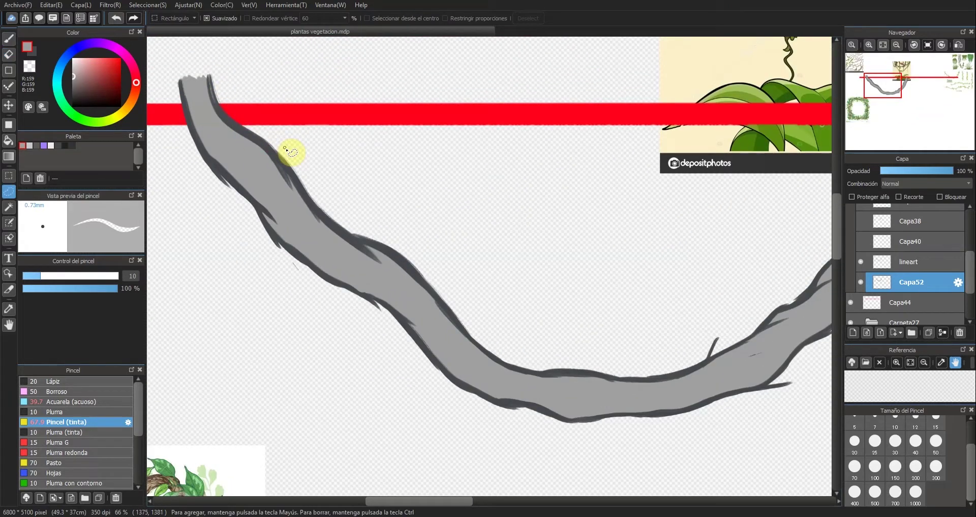
{"action": "key", "text": "b"}
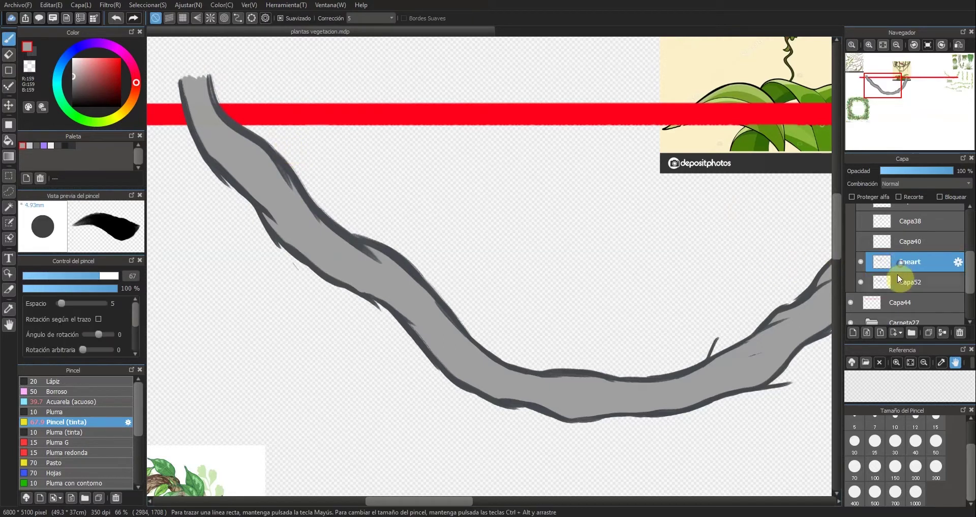
{"action": "left_click", "coordinate": [881, 333]}
{"action": "left_click", "coordinate": [59, 146]}
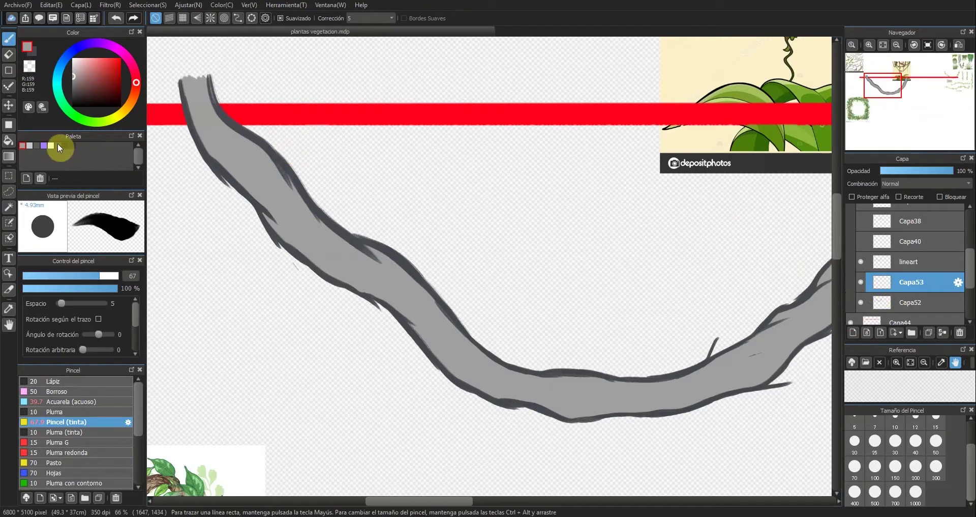
Show the Capa38 leaf layer
{"action": "mouse_move", "coordinate": [892, 92]}
{"action": "left_mouse_down"}
{"action": "mouse_move", "coordinate": [903, 81]}
{"action": "mouse_move", "coordinate": [888, 98]}
{"action": "left_mouse_up"}
{"action": "left_click", "coordinate": [860, 220]}
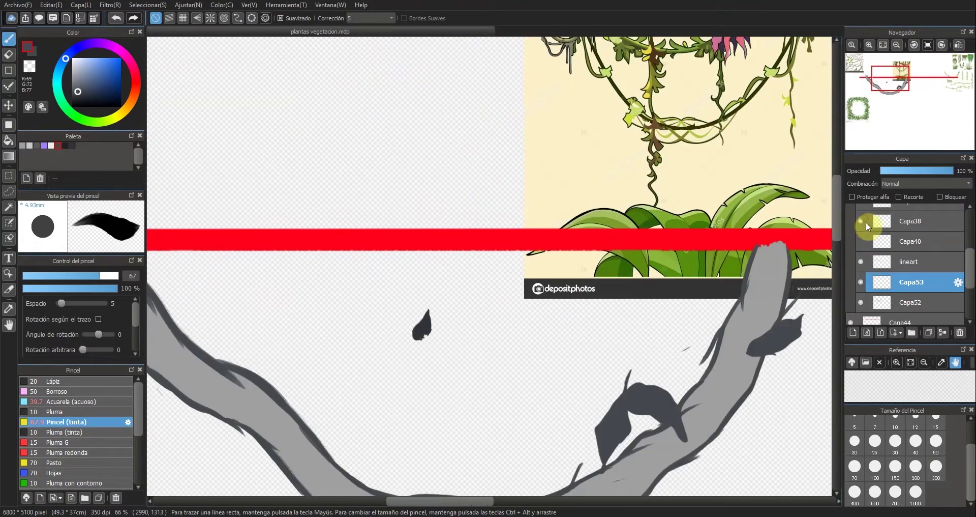
{"action": "left_click_drag", "start_coordinate": [647, 400], "coordinate": [663, 351]}
{"action": "left_click_drag", "start_coordinate": [679, 339], "coordinate": [747, 454]}
{"action": "key", "text": "ctrl+z"}
{"action": "key", "text": "ctrl+z"}
Select the two-leaf cluster on layer Capa38 with a rectangle and begin moving it below the vine by transforming it
{"action": "left_click_drag", "start_coordinate": [896, 86], "coordinate": [891, 91]}
{"action": "left_click", "coordinate": [9, 176]}
{"action": "left_click_drag", "start_coordinate": [536, 148], "coordinate": [549, 179]}
{"action": "left_click_drag", "start_coordinate": [548, 126], "coordinate": [692, 249]}
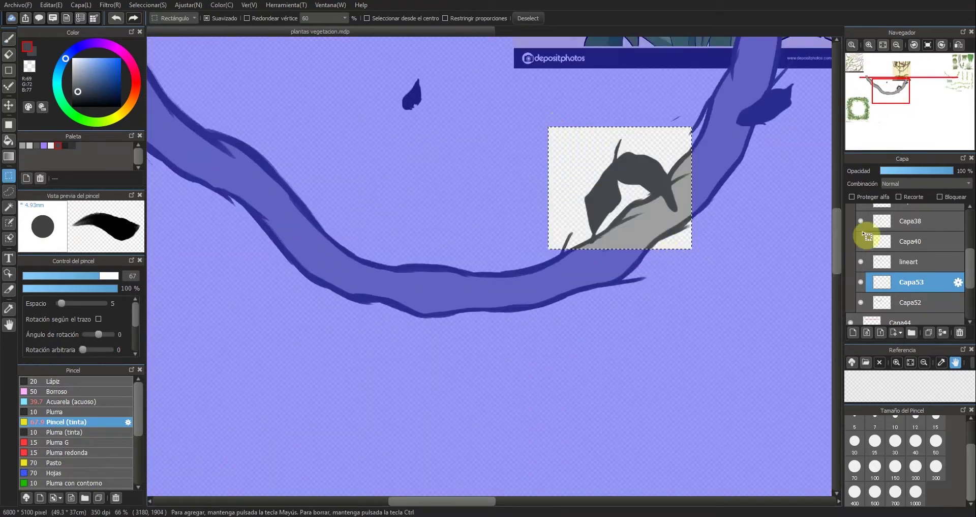
{"action": "left_click", "coordinate": [895, 225]}
{"action": "key", "text": "ctrl+t"}
{"action": "left_click_drag", "start_coordinate": [621, 153], "coordinate": [616, 259]}
Using the Perspective transform, rotate and place the two-leaf cluster under the vine's lower-left bend and apply it
{"action": "left_click", "coordinate": [883, 45]}
{"action": "left_click", "coordinate": [869, 45]}
{"action": "left_click", "coordinate": [869, 45]}
{"action": "left_click_drag", "start_coordinate": [905, 102], "coordinate": [891, 89]}
{"action": "left_click_drag", "start_coordinate": [597, 289], "coordinate": [451, 322]}
{"action": "left_click_drag", "start_coordinate": [489, 382], "coordinate": [425, 405]}
{"action": "left_click", "coordinate": [717, 480]}
{"action": "left_click_drag", "start_coordinate": [590, 217], "coordinate": [418, 359]}
{"action": "left_click_drag", "start_coordinate": [486, 404], "coordinate": [435, 427]}
{"action": "key", "text": "b"}
{"action": "left_click", "coordinate": [498, 266]}
{"action": "key", "text": "e"}
{"action": "left_click", "coordinate": [497, 266]}
{"action": "mouse_move", "coordinate": [428, 346]}
{"action": "left_mouse_down"}
{"action": "mouse_move", "coordinate": [410, 309]}
{"action": "mouse_move", "coordinate": [368, 306]}
{"action": "mouse_move", "coordinate": [338, 290]}
{"action": "mouse_move", "coordinate": [336, 276]}
{"action": "mouse_move", "coordinate": [399, 276]}
{"action": "mouse_move", "coordinate": [385, 316]}
{"action": "mouse_move", "coordinate": [394, 284]}
{"action": "left_mouse_up"}
{"action": "left_click_drag", "start_coordinate": [336, 273], "coordinate": [387, 305]}
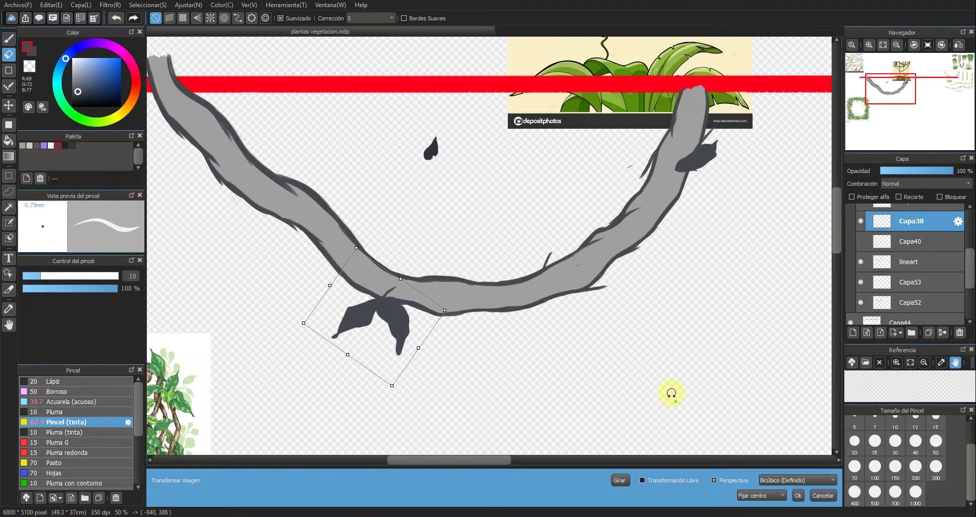
{"action": "key", "text": "Return"}
Select the single leaf on the vine's right end and move it onto the upper edge of the lowest bend
{"action": "left_click", "coordinate": [9, 176]}
{"action": "left_click_drag", "start_coordinate": [645, 148], "coordinate": [741, 207]}
{"action": "key", "text": "ctrl+t"}
{"action": "left_click_drag", "start_coordinate": [700, 157], "coordinate": [468, 272]}
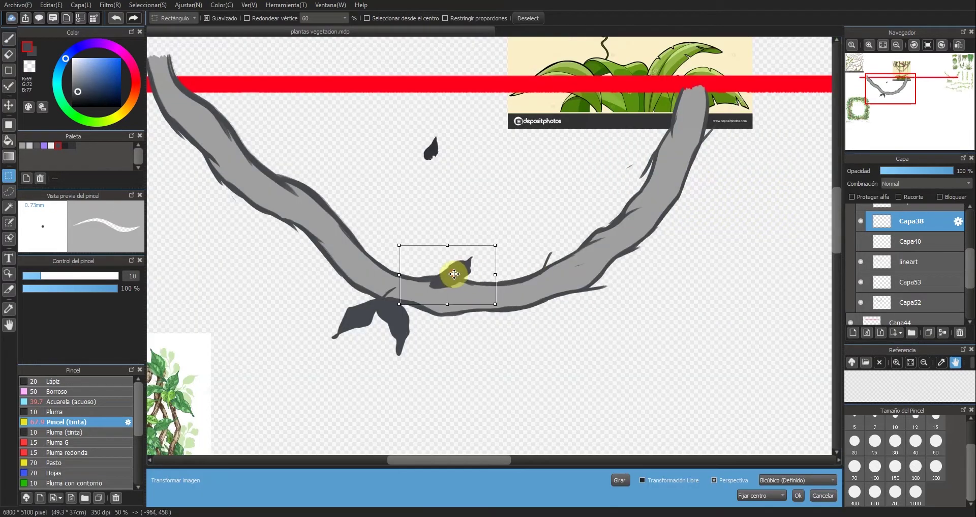
{"action": "left_click", "coordinate": [798, 495]}
{"action": "key", "text": "e"}
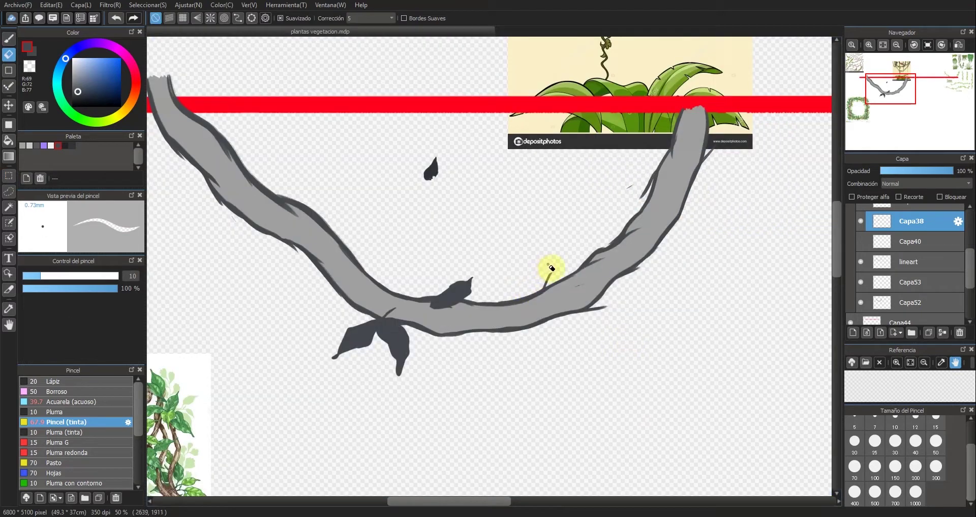
Paint a pointed dark leaf above the short twig on the right-hand curve with the ink brush at size 32
{"action": "key", "text": "b"}
{"action": "scroll", "coordinate": [887, 97], "scroll_direction": "up", "scroll_amount": 1}
{"action": "left_click_drag", "start_coordinate": [891, 90], "coordinate": [885, 95]}
{"action": "left_click", "coordinate": [78, 276]}
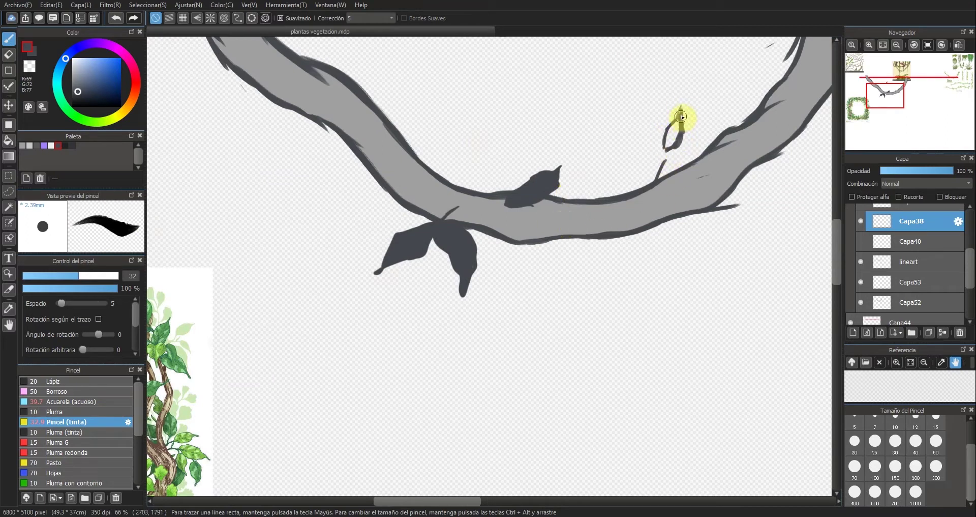
{"action": "scroll", "coordinate": [673, 140], "scroll_direction": "up", "scroll_amount": 3}
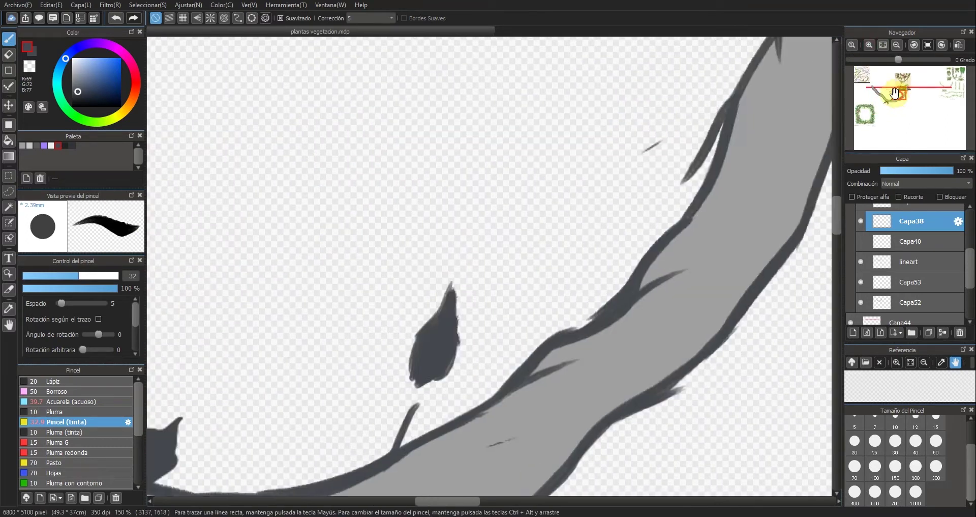
{"action": "left_click_drag", "start_coordinate": [685, 181], "coordinate": [676, 253]}
{"action": "left_click_drag", "start_coordinate": [891, 93], "coordinate": [893, 90]}
{"action": "mouse_move", "coordinate": [618, 153]}
{"action": "left_mouse_down"}
{"action": "mouse_move", "coordinate": [604, 209]}
{"action": "mouse_move", "coordinate": [626, 148]}
{"action": "mouse_move", "coordinate": [635, 212]}
{"action": "mouse_move", "coordinate": [637, 198]}
{"action": "left_mouse_up"}
Select the newly painted leaf, move it down onto the short twig, apply the transform and deselect
{"action": "left_click", "coordinate": [9, 176]}
{"action": "mouse_move", "coordinate": [537, 78]}
{"action": "left_mouse_down"}
{"action": "mouse_move", "coordinate": [656, 215]}
{"action": "mouse_move", "coordinate": [684, 232]}
{"action": "left_mouse_up"}
{"action": "key", "text": "ctrl+t"}
{"action": "left_click_drag", "start_coordinate": [633, 159], "coordinate": [624, 178]}
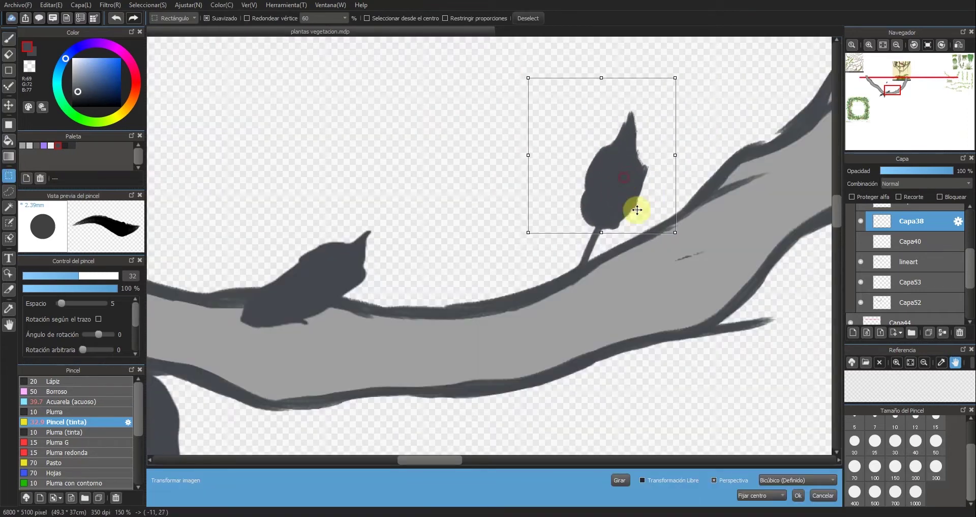
{"action": "left_click", "coordinate": [798, 495]}
{"action": "key", "text": "b"}
{"action": "key", "text": "ctrl+d"}
{"action": "key", "text": "e"}
{"action": "left_click", "coordinate": [36, 145]}
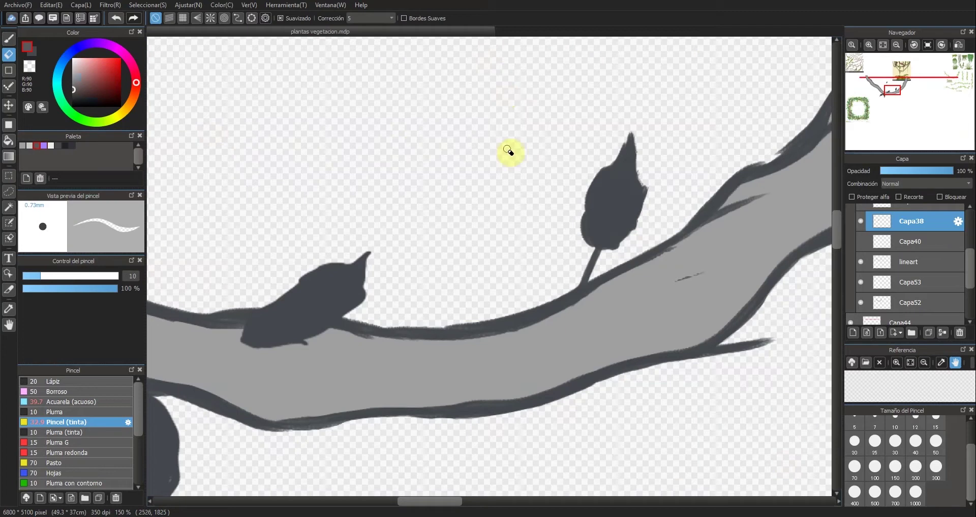
{"action": "left_click", "coordinate": [70, 146]}
{"action": "key", "text": "b"}
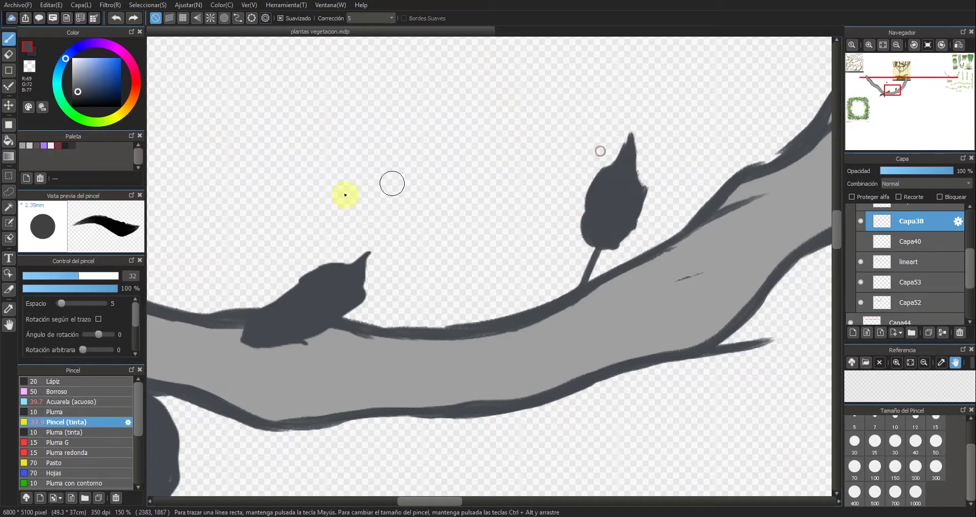
{"action": "left_click_drag", "start_coordinate": [588, 177], "coordinate": [599, 222]}
{"action": "key", "text": "ctrl+z"}
{"action": "left_click_drag", "start_coordinate": [566, 142], "coordinate": [589, 187]}
{"action": "key", "text": "ctrl+z"}
Add a layer beneath the dark leaf layer and shape a light grey leaf beside the twig leaf with the size 32 ink brush and eraser
{"action": "key", "text": "ctrl+shift+n"}
{"action": "left_click_drag", "start_coordinate": [908, 230], "coordinate": [908, 246]}
{"action": "mouse_move", "coordinate": [540, 155]}
{"action": "left_mouse_down"}
{"action": "mouse_move", "coordinate": [580, 199]}
{"action": "mouse_move", "coordinate": [553, 193]}
{"action": "mouse_move", "coordinate": [550, 165]}
{"action": "mouse_move", "coordinate": [593, 222]}
{"action": "mouse_move", "coordinate": [544, 193]}
{"action": "left_mouse_up"}
{"action": "key", "text": "ctrl+z"}
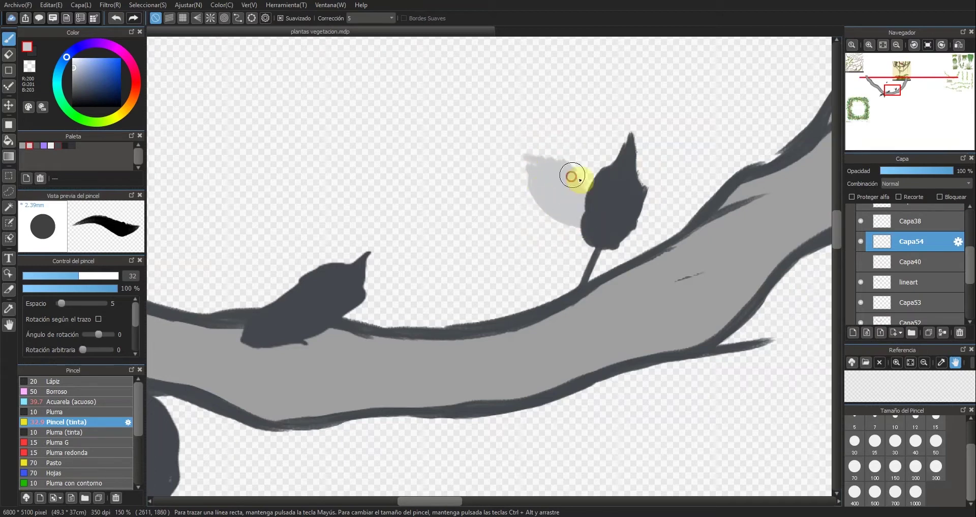
{"action": "key", "text": "e"}
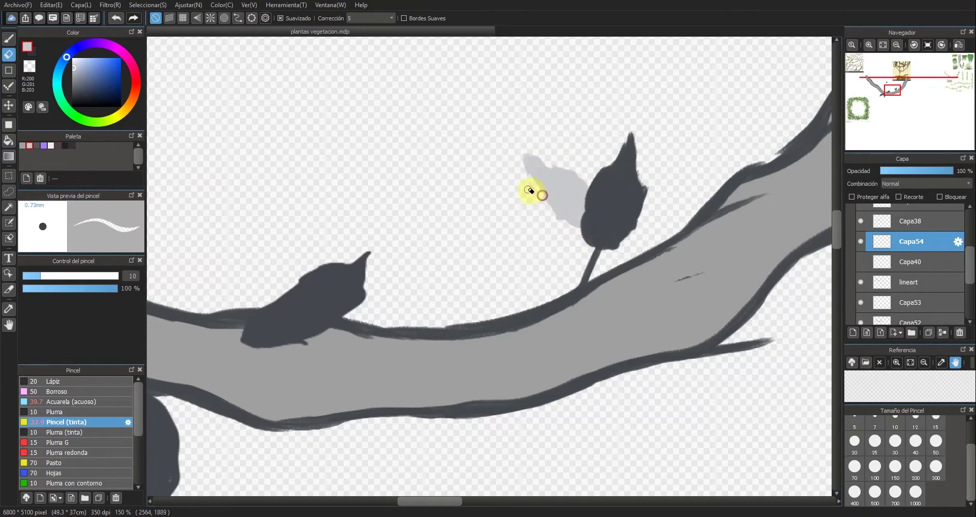
{"action": "key", "text": "b"}
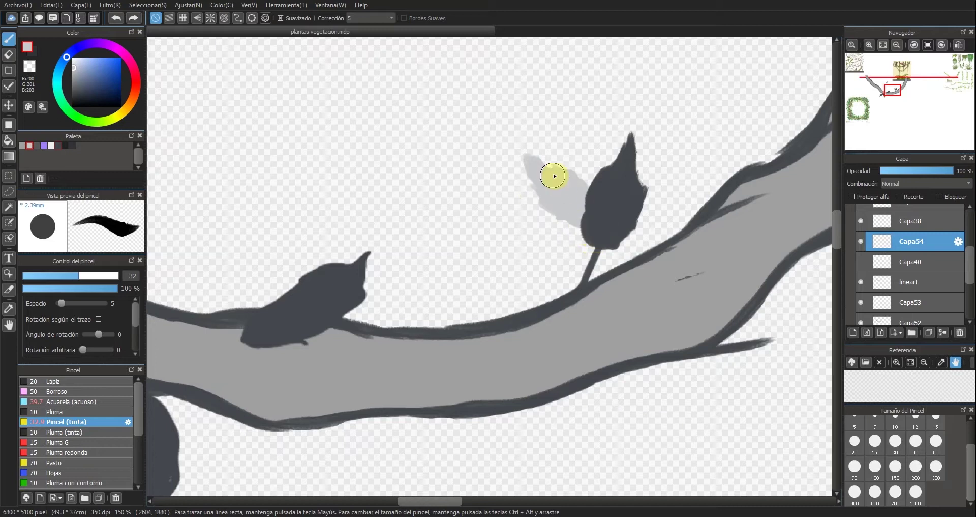
Select the light grey leaf, rotate it slightly and move it against the dark twig leaf, then apply the transform and deselect
{"action": "left_click_drag", "start_coordinate": [483, 132], "coordinate": [606, 235]}
{"action": "key", "text": "ctrl+t"}
{"action": "left_click_drag", "start_coordinate": [567, 172], "coordinate": [571, 192]}
{"action": "left_click_drag", "start_coordinate": [634, 240], "coordinate": [617, 261]}
{"action": "left_click_drag", "start_coordinate": [571, 201], "coordinate": [581, 199]}
{"action": "left_click_drag", "start_coordinate": [613, 256], "coordinate": [628, 244]}
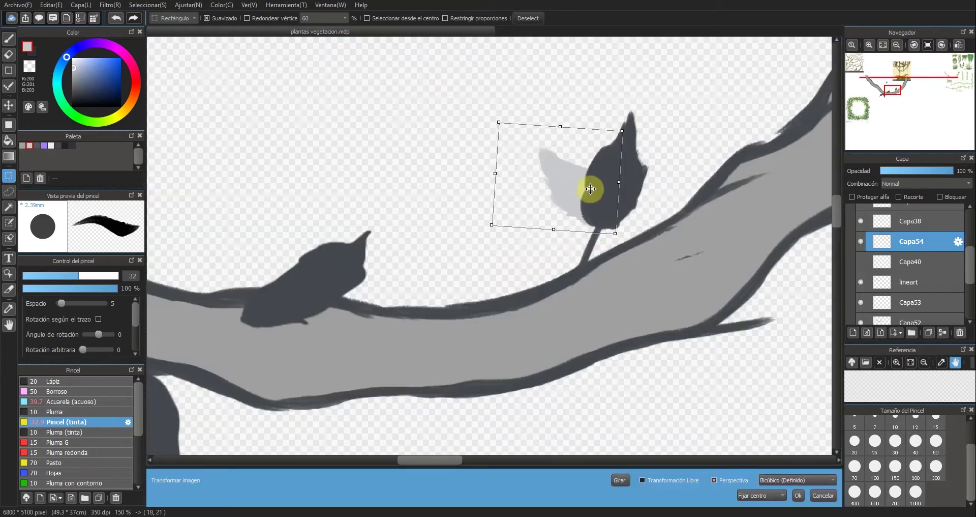
{"action": "left_click_drag", "start_coordinate": [580, 180], "coordinate": [576, 184]}
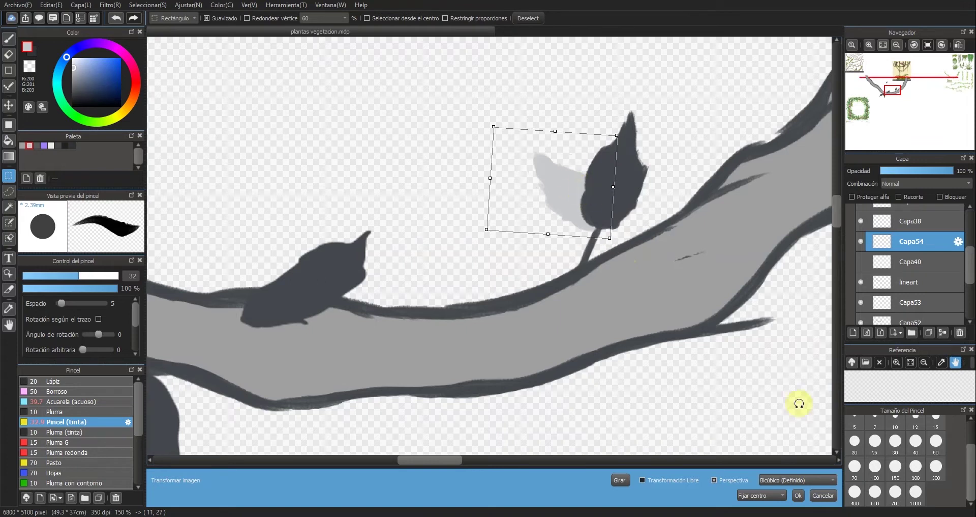
{"action": "left_click", "coordinate": [798, 494]}
{"action": "key", "text": "ctrl+d"}
Lasso the left leaf of the two-leaf cluster on the dark leaf layer and copy it onto its own layer
{"action": "left_click_drag", "start_coordinate": [895, 100], "coordinate": [887, 98]}
{"action": "left_click", "coordinate": [9, 191]}
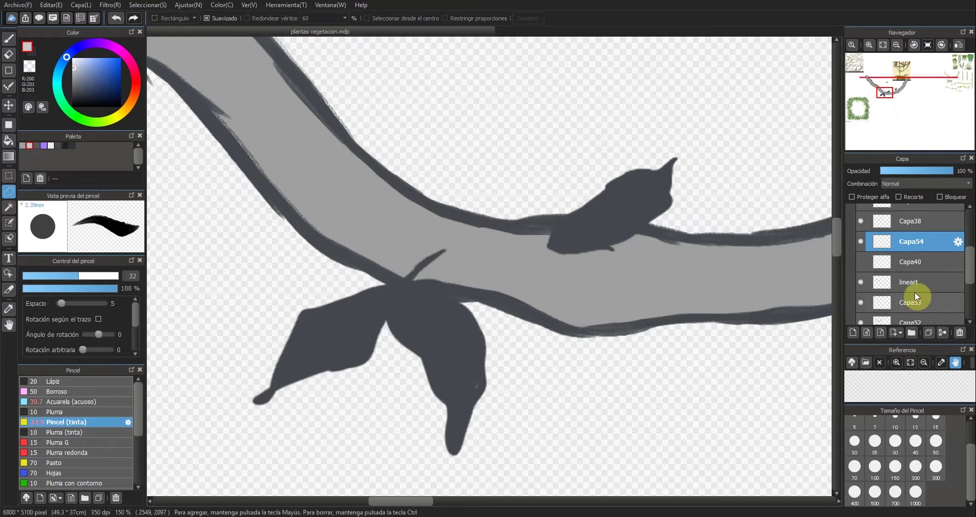
{"action": "left_click", "coordinate": [863, 223]}
{"action": "mouse_move", "coordinate": [402, 278]}
{"action": "left_mouse_down"}
{"action": "mouse_move", "coordinate": [301, 301]}
{"action": "mouse_move", "coordinate": [394, 331]}
{"action": "mouse_move", "coordinate": [404, 279]}
{"action": "left_mouse_up"}
{"action": "key", "text": "e"}
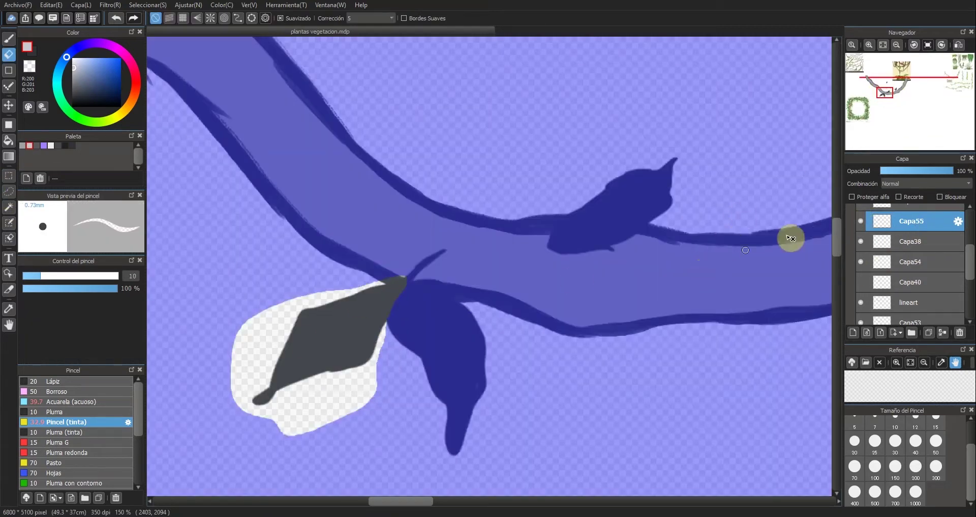
{"action": "key", "text": "ctrl+v"}
Move and rotate the copied dark leaf to the base of the right-hand twig, apply the transform and merge it down into the leaf layer
{"action": "left_click_drag", "start_coordinate": [517, 254], "coordinate": [656, 171]}
{"action": "left_click_drag", "start_coordinate": [886, 93], "coordinate": [893, 89]}
{"action": "left_click_drag", "start_coordinate": [458, 257], "coordinate": [520, 266]}
{"action": "left_click_drag", "start_coordinate": [575, 192], "coordinate": [681, 333]}
{"action": "key", "text": "b"}
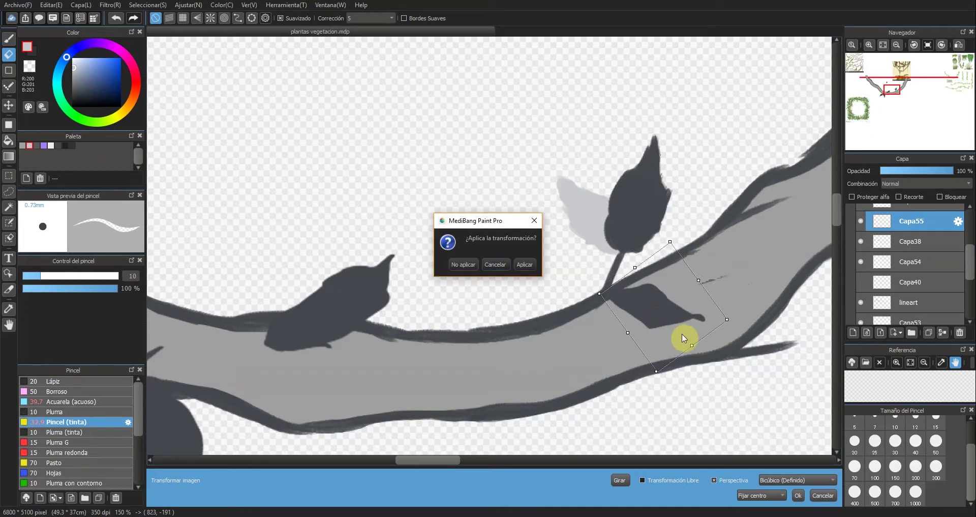
{"action": "left_click", "coordinate": [528, 266]}
{"action": "left_click", "coordinate": [943, 332]}
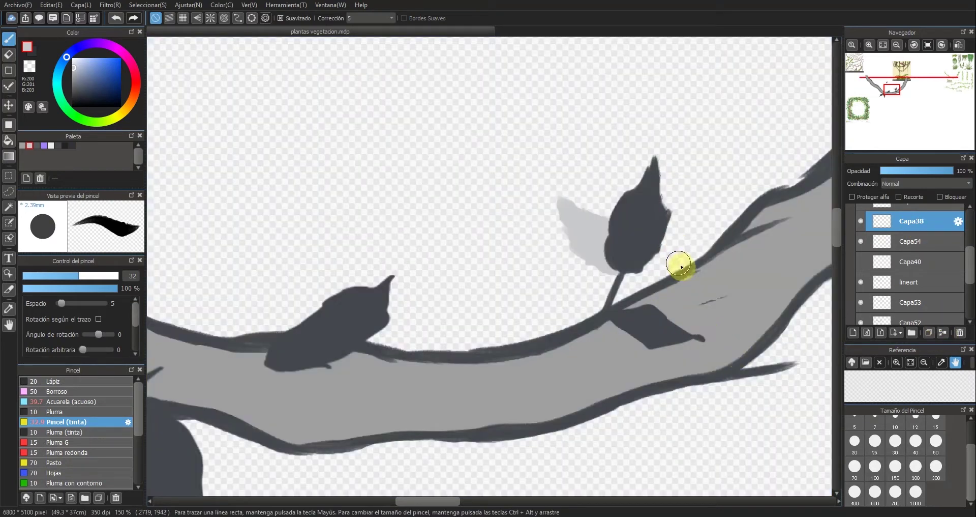
On the light leaf layer, paint a small light grey leaf below the vine's right-hand curve with the ink brush at size 32
{"action": "left_click", "coordinate": [883, 44]}
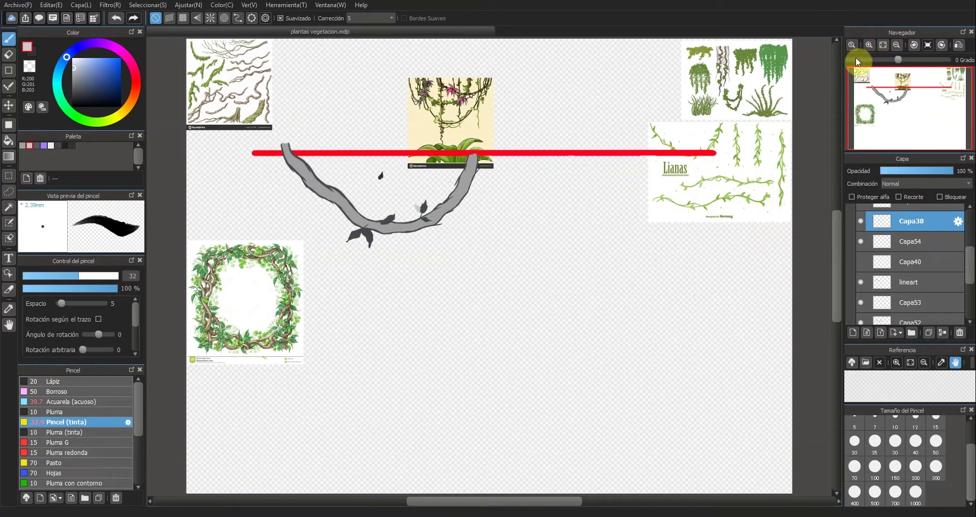
{"action": "left_click", "coordinate": [912, 243]}
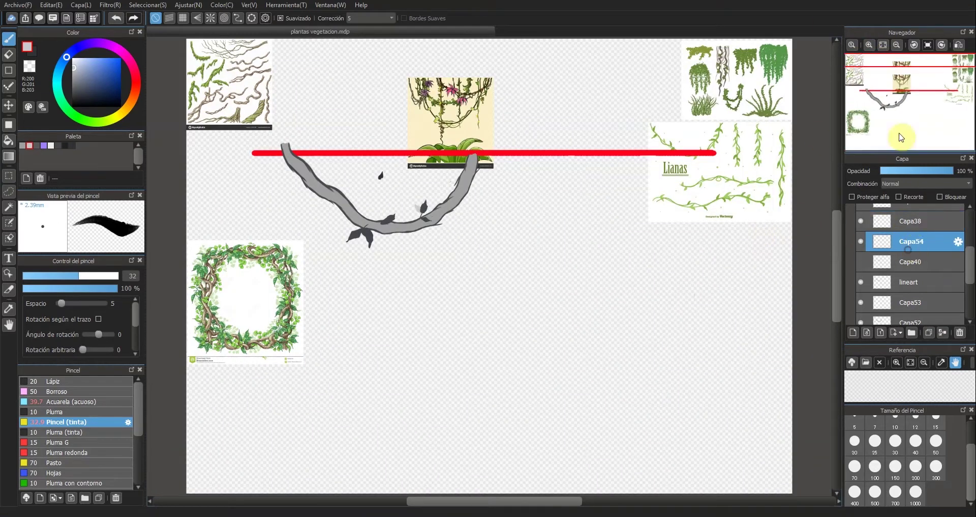
{"action": "left_click", "coordinate": [854, 46]}
{"action": "mouse_move", "coordinate": [903, 101]}
{"action": "left_mouse_down"}
{"action": "mouse_move", "coordinate": [910, 118]}
{"action": "mouse_move", "coordinate": [899, 100]}
{"action": "left_mouse_up"}
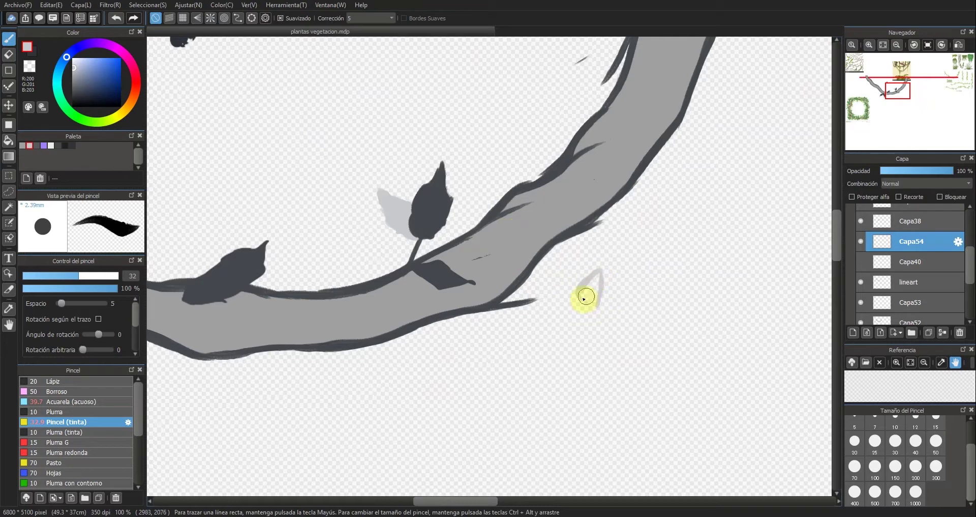
{"action": "left_click_drag", "start_coordinate": [587, 303], "coordinate": [605, 301]}
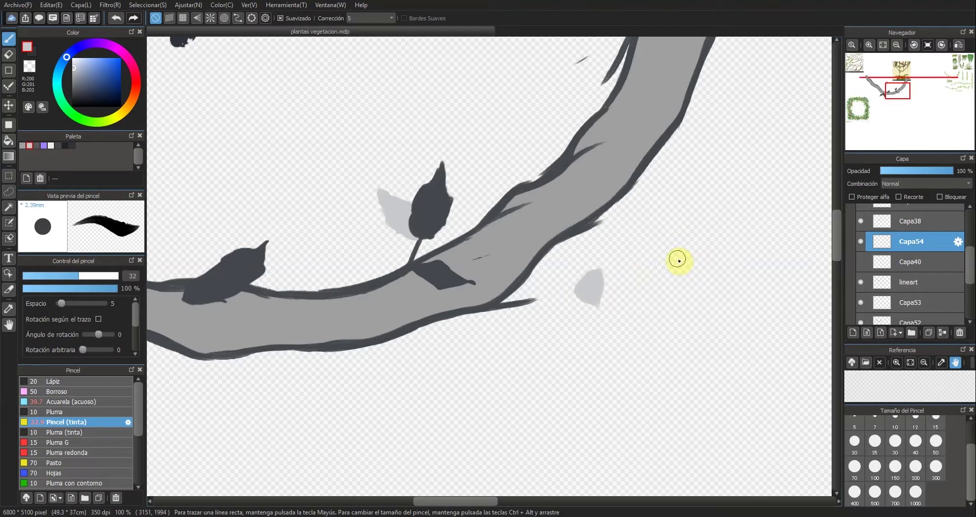
{"action": "left_click", "coordinate": [8, 175]}
{"action": "key", "text": "ctrl+t"}
{"action": "left_click_drag", "start_coordinate": [551, 340], "coordinate": [590, 358]}
{"action": "mouse_move", "coordinate": [607, 303]}
{"action": "left_mouse_down"}
{"action": "mouse_move", "coordinate": [529, 274]}
{"action": "mouse_move", "coordinate": [460, 310]}
{"action": "mouse_move", "coordinate": [573, 266]}
{"action": "left_mouse_up"}
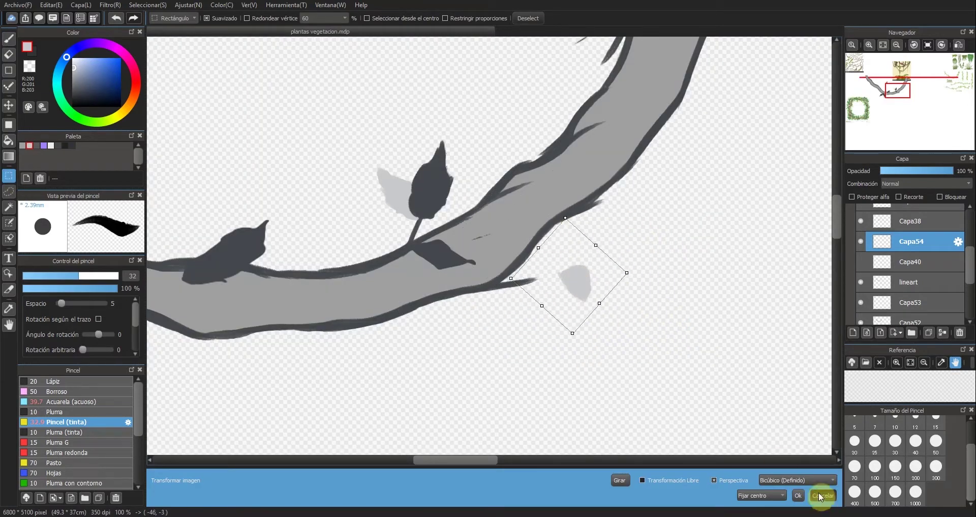
{"action": "left_click", "coordinate": [823, 494]}
{"action": "key", "text": "ctrl+d"}
Round off the small light leaf's lower edge, then repaint the tip of the inner twig mark in the lineart's dark grey
{"action": "key", "text": "b"}
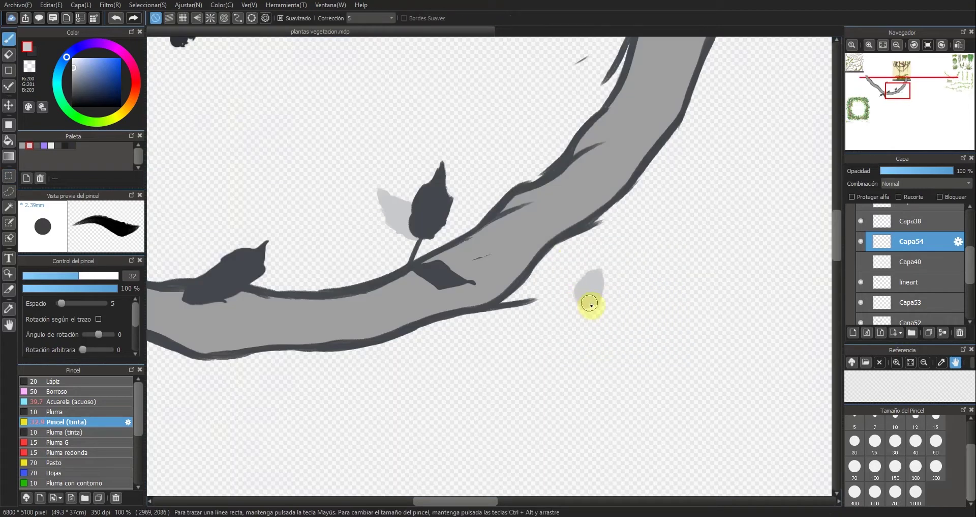
{"action": "key", "text": "e"}
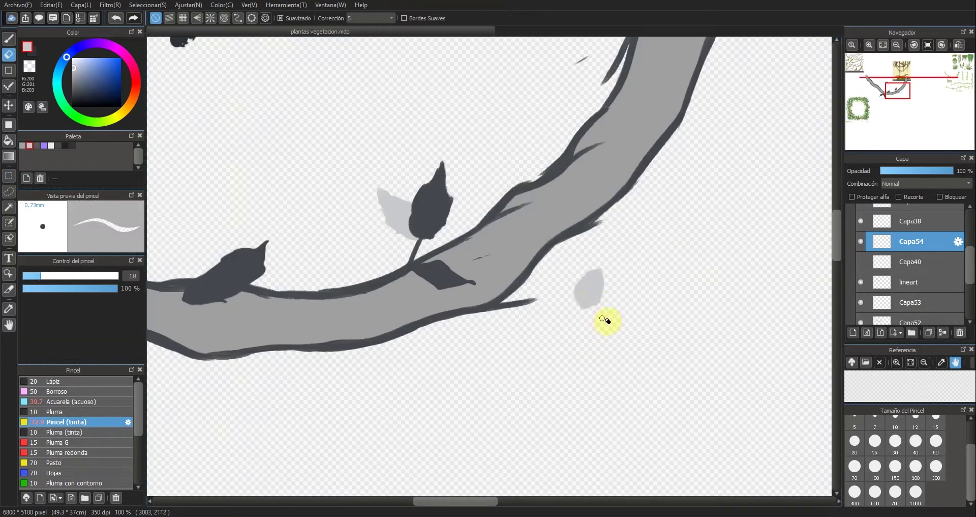
{"action": "key", "text": "b"}
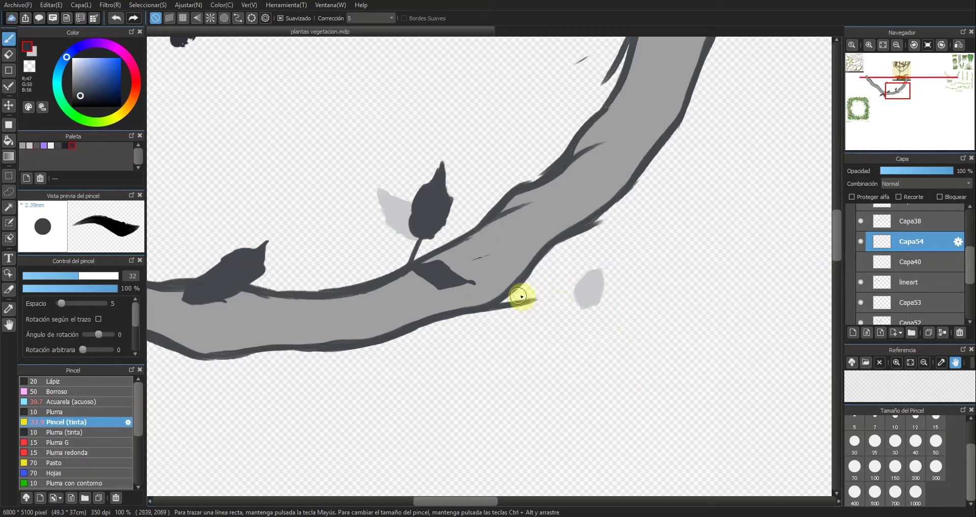
{"action": "left_click", "coordinate": [561, 166], "text": "alt"}
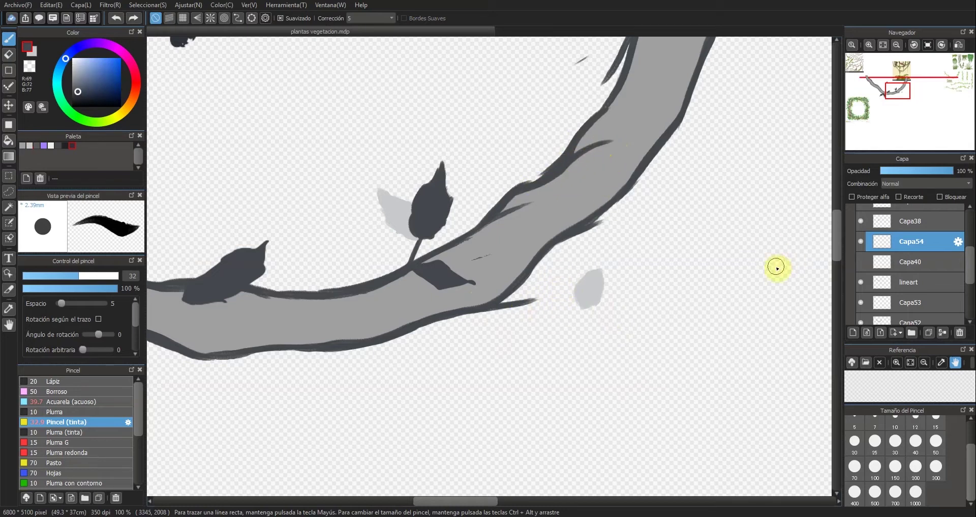
{"action": "left_click_drag", "start_coordinate": [604, 147], "coordinate": [610, 141]}
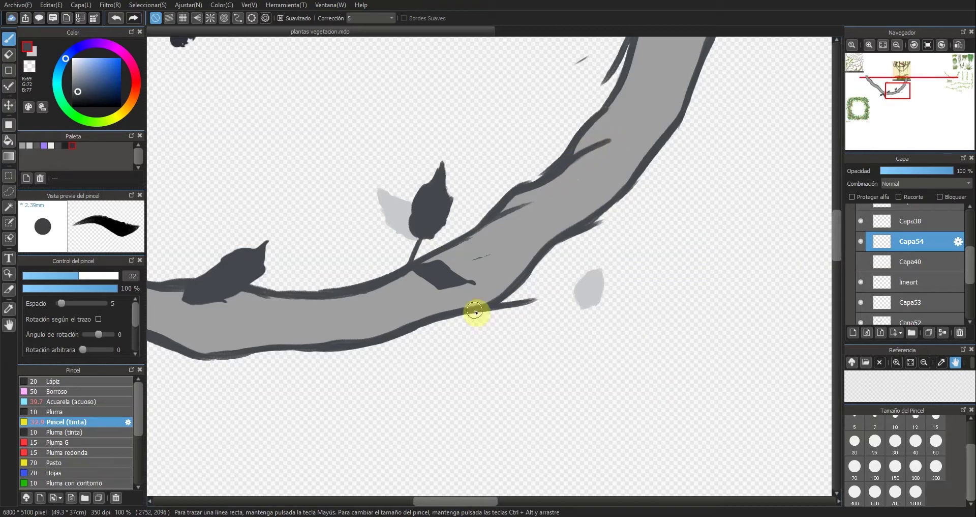
{"action": "key", "text": "m"}
{"action": "left_click_drag", "start_coordinate": [562, 258], "coordinate": [625, 316]}
{"action": "key", "text": "ctrl+t"}
{"action": "left_click_drag", "start_coordinate": [591, 269], "coordinate": [608, 102]}
{"action": "left_click_drag", "start_coordinate": [866, 113], "coordinate": [902, 99]}
{"action": "scroll", "coordinate": [669, 165], "scroll_direction": "up", "scroll_amount": 1}
{"action": "left_click_drag", "start_coordinate": [456, 160], "coordinate": [594, 267]}
{"action": "key", "text": "Escape"}
Trim the inner twig mark's tip and rotate and move the small light leaf onto the right-hand curve's outer edge, applying the transform
{"action": "key", "text": "e"}
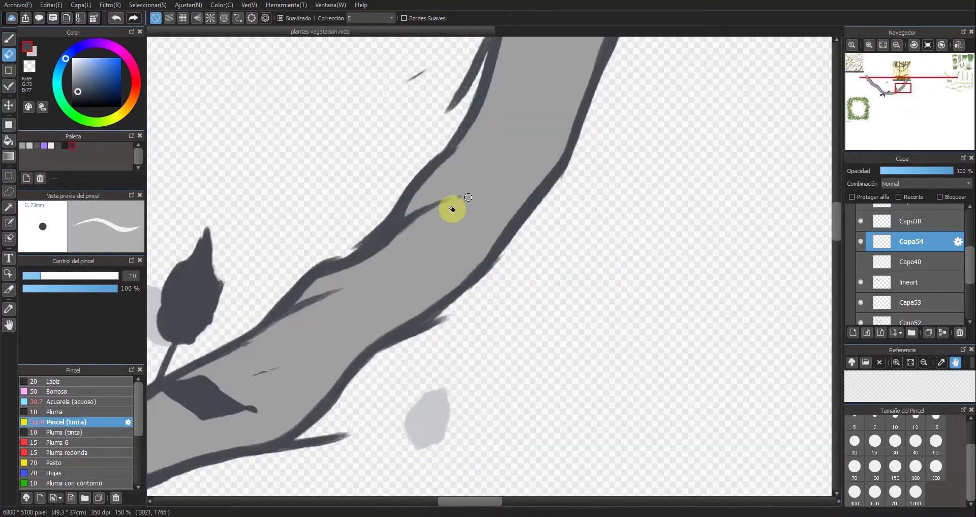
{"action": "left_click", "coordinate": [7, 177]}
{"action": "left_click_drag", "start_coordinate": [375, 456], "coordinate": [458, 364]}
{"action": "key", "text": "e"}
{"action": "mouse_move", "coordinate": [429, 422]}
{"action": "left_mouse_down"}
{"action": "mouse_move", "coordinate": [508, 245]}
{"action": "mouse_move", "coordinate": [489, 296]}
{"action": "mouse_move", "coordinate": [493, 335]}
{"action": "mouse_move", "coordinate": [463, 348]}
{"action": "left_mouse_up"}
{"action": "key", "text": "ctrl+t"}
{"action": "left_click_drag", "start_coordinate": [496, 394], "coordinate": [375, 401]}
{"action": "left_click_drag", "start_coordinate": [453, 330], "coordinate": [386, 326]}
{"action": "left_click_drag", "start_coordinate": [508, 303], "coordinate": [587, 383]}
{"action": "left_click", "coordinate": [798, 495]}
{"action": "key", "text": "b"}
{"action": "key", "text": "ctrl+d"}
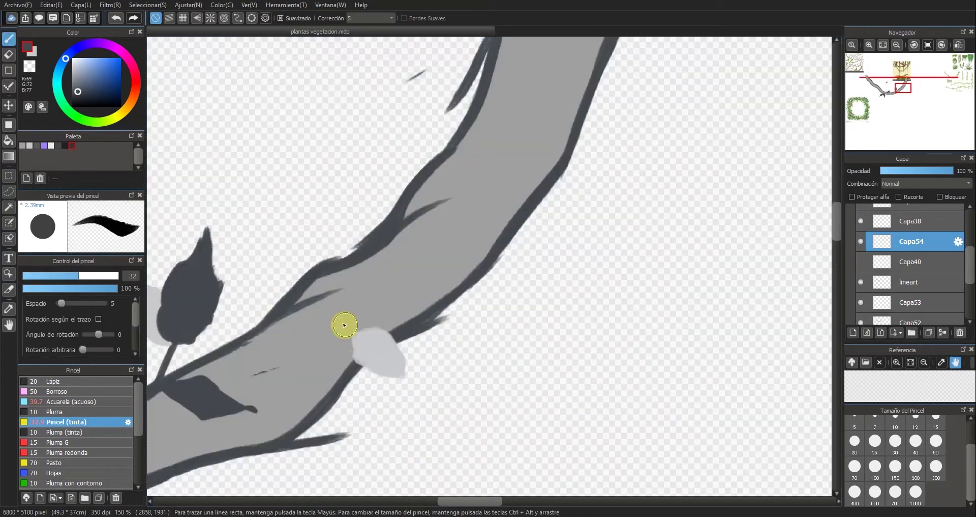
Paint a short light grey stem from the leaf onto the vine, then shift leaf and stem slightly outward and apply the transform
{"action": "left_click", "coordinate": [335, 342], "text": "alt"}
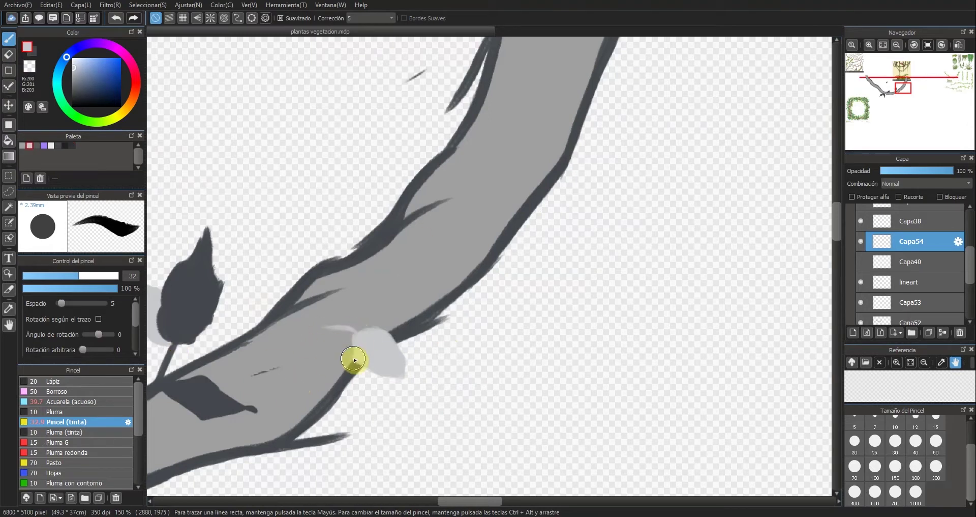
{"action": "left_click", "coordinate": [9, 175]}
{"action": "left_click_drag", "start_coordinate": [290, 300], "coordinate": [429, 402]}
{"action": "key", "text": "ctrl+t"}
{"action": "left_click_drag", "start_coordinate": [379, 338], "coordinate": [388, 355]}
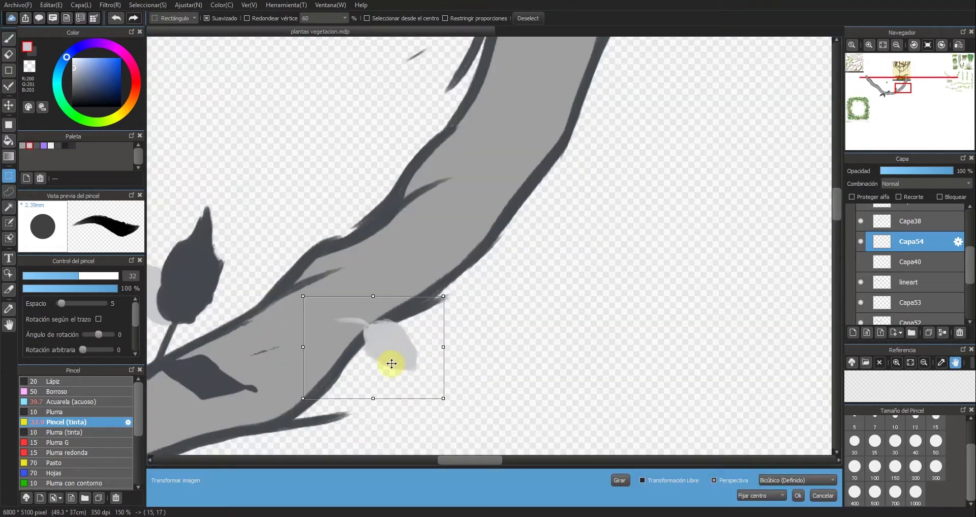
{"action": "left_click", "coordinate": [798, 495]}
{"action": "key", "text": "ctrl+d"}
{"action": "key", "text": "b"}
Extend the light grey stem along the vine's outer edge and add two small leaves to it, cleaning the shapes with the eraser
{"action": "mouse_move", "coordinate": [903, 96]}
{"action": "left_mouse_down"}
{"action": "mouse_move", "coordinate": [870, 114]}
{"action": "mouse_move", "coordinate": [904, 90]}
{"action": "left_mouse_up"}
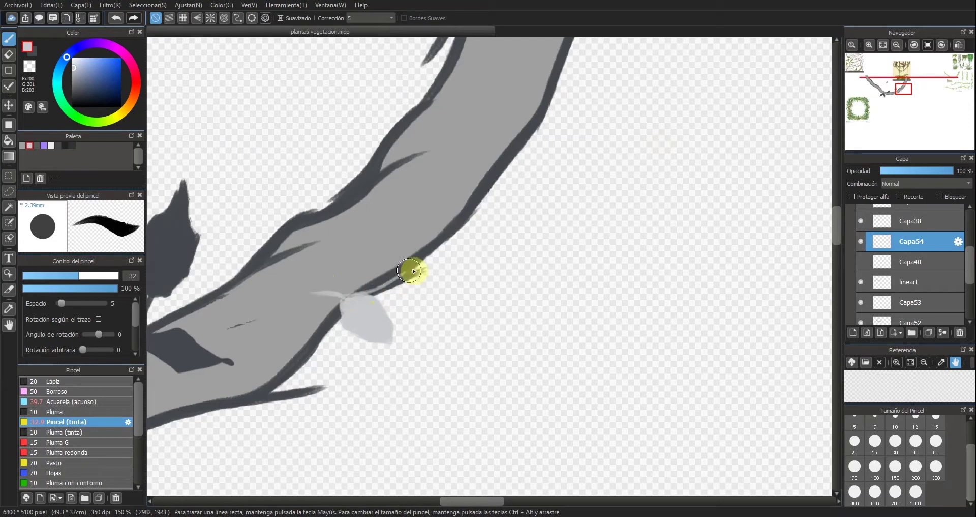
{"action": "left_click_drag", "start_coordinate": [389, 269], "coordinate": [475, 252]}
{"action": "mouse_move", "coordinate": [401, 237]}
{"action": "left_mouse_down"}
{"action": "mouse_move", "coordinate": [426, 229]}
{"action": "mouse_move", "coordinate": [408, 269]}
{"action": "mouse_move", "coordinate": [422, 256]}
{"action": "mouse_move", "coordinate": [405, 250]}
{"action": "mouse_move", "coordinate": [403, 262]}
{"action": "mouse_move", "coordinate": [421, 254]}
{"action": "mouse_move", "coordinate": [422, 238]}
{"action": "mouse_move", "coordinate": [400, 282]}
{"action": "mouse_move", "coordinate": [417, 234]}
{"action": "mouse_move", "coordinate": [421, 261]}
{"action": "left_mouse_up"}
{"action": "key", "text": "e"}
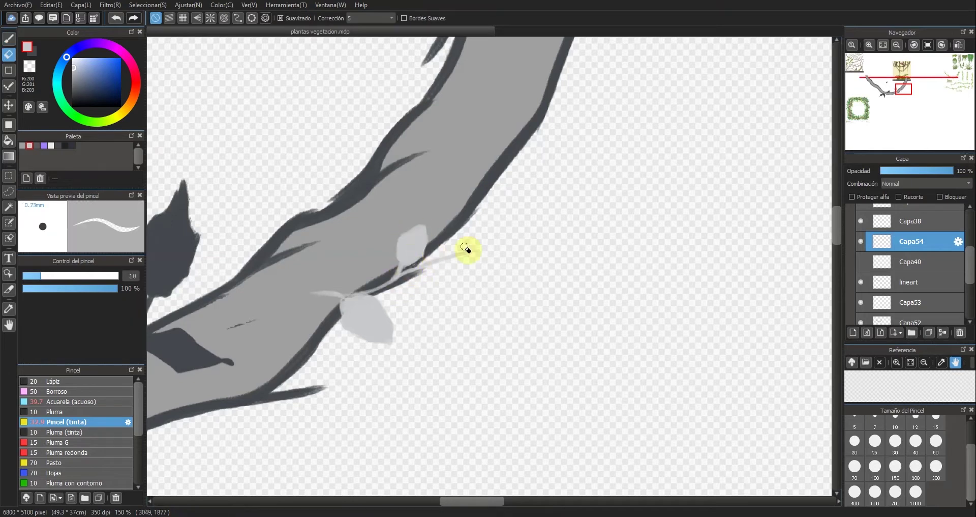
{"action": "key", "text": "b"}
{"action": "left_click_drag", "start_coordinate": [435, 268], "coordinate": [499, 237]}
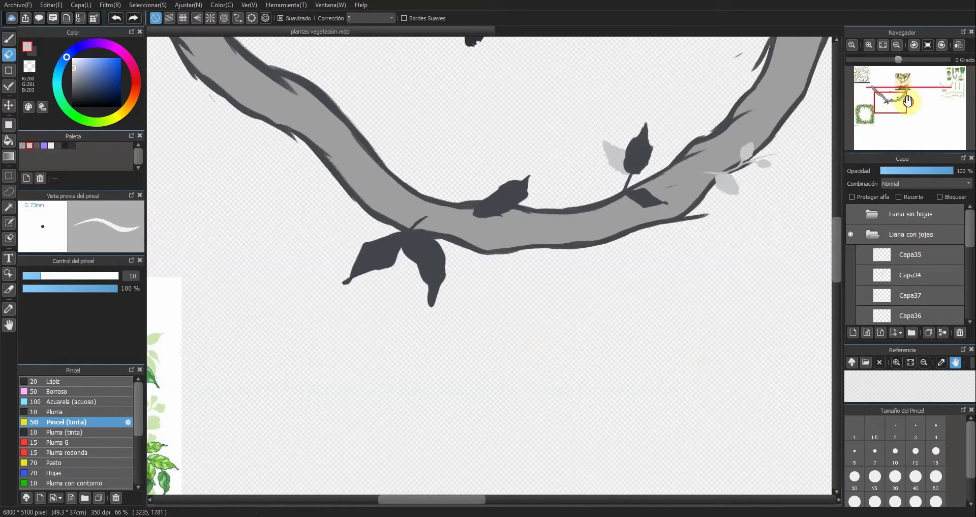
Paint a long, thin light grey tendril curving upward from the stem across the vine with the ink brush at size 50
{"action": "scroll", "coordinate": [894, 76], "scroll_direction": "up", "scroll_amount": 3}
{"action": "key", "text": "b"}
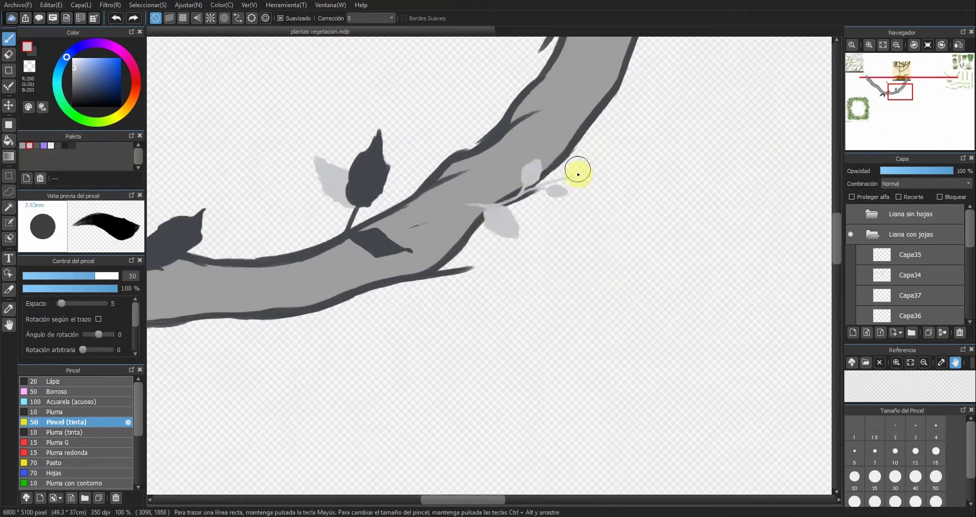
{"action": "left_click_drag", "start_coordinate": [583, 142], "coordinate": [582, 147]}
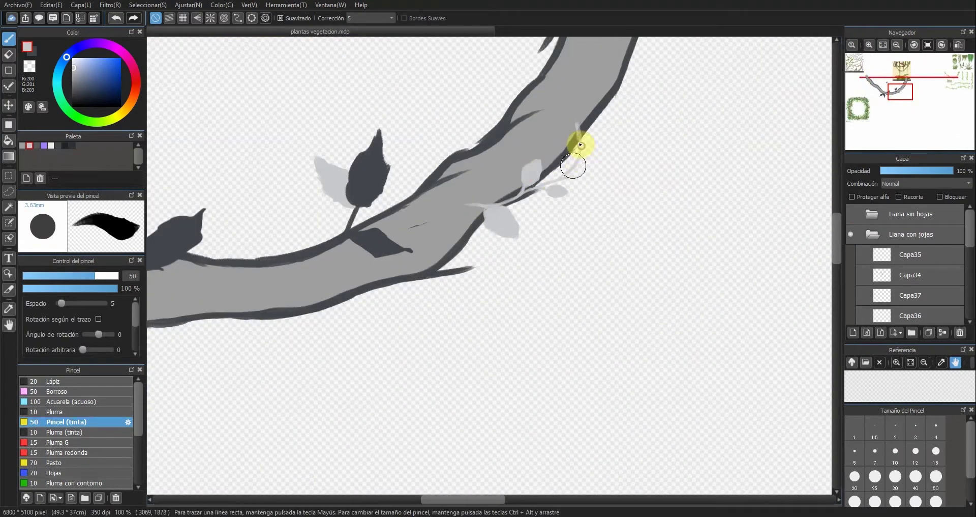
{"action": "mouse_move", "coordinate": [554, 189]}
{"action": "left_mouse_down"}
{"action": "mouse_move", "coordinate": [573, 116]}
{"action": "mouse_move", "coordinate": [566, 75]}
{"action": "left_mouse_up"}
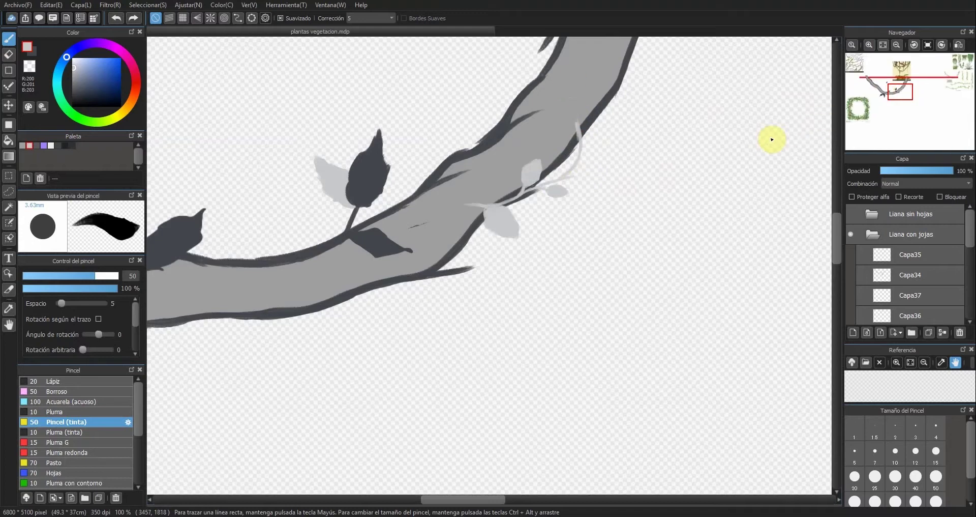
{"action": "left_click_drag", "start_coordinate": [548, 178], "coordinate": [558, 135]}
{"action": "left_click", "coordinate": [869, 45]}
{"action": "left_click", "coordinate": [444, 330]}
{"action": "mouse_move", "coordinate": [445, 330]}
{"action": "left_mouse_down"}
{"action": "mouse_move", "coordinate": [455, 249]}
{"action": "mouse_move", "coordinate": [447, 155]}
{"action": "mouse_move", "coordinate": [444, 173]}
{"action": "mouse_move", "coordinate": [449, 120]}
{"action": "mouse_move", "coordinate": [463, 102]}
{"action": "left_mouse_up"}
Thin and smooth the lower part of the light grey tendril using the eraser and ink brush
{"action": "left_click", "coordinate": [472, 317]}
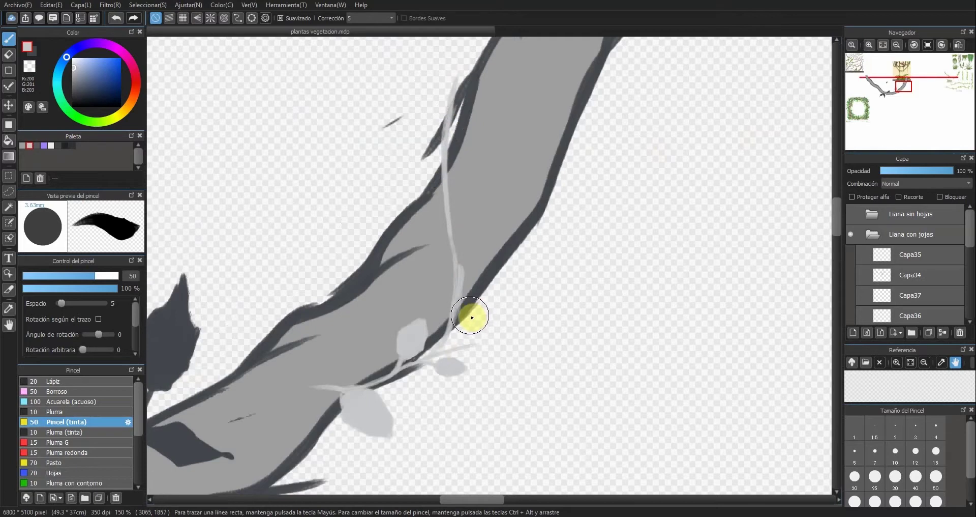
{"action": "key", "text": "e"}
{"action": "left_click_drag", "start_coordinate": [468, 264], "coordinate": [457, 340]}
{"action": "key", "text": "b"}
{"action": "key", "text": "e"}
{"action": "key", "text": "b"}
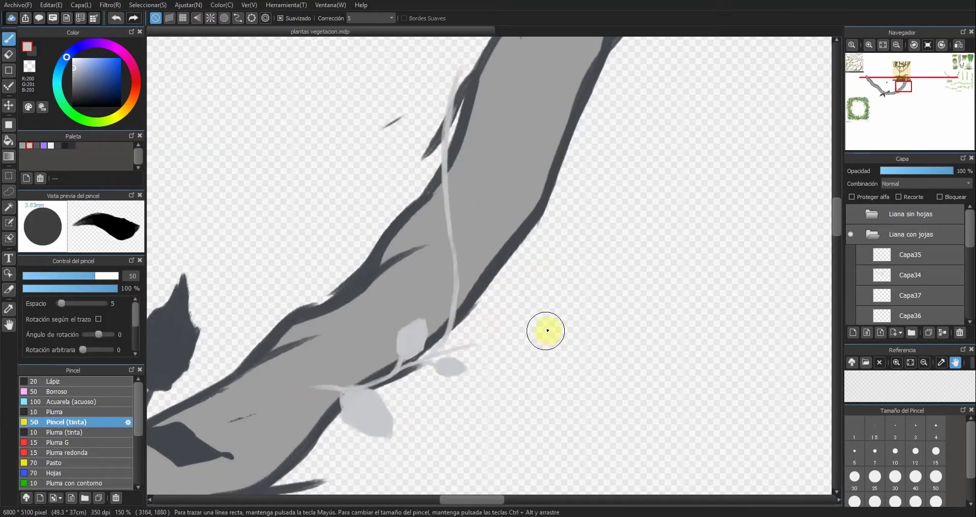
Paint a small light grey leaf on the vine just right of the tendril, reducing the ink brush to size 24
{"action": "mouse_move", "coordinate": [486, 230]}
{"action": "left_mouse_down"}
{"action": "mouse_move", "coordinate": [503, 249]}
{"action": "mouse_move", "coordinate": [498, 223]}
{"action": "left_mouse_up"}
{"action": "key", "text": "["}
{"action": "key", "text": "["}
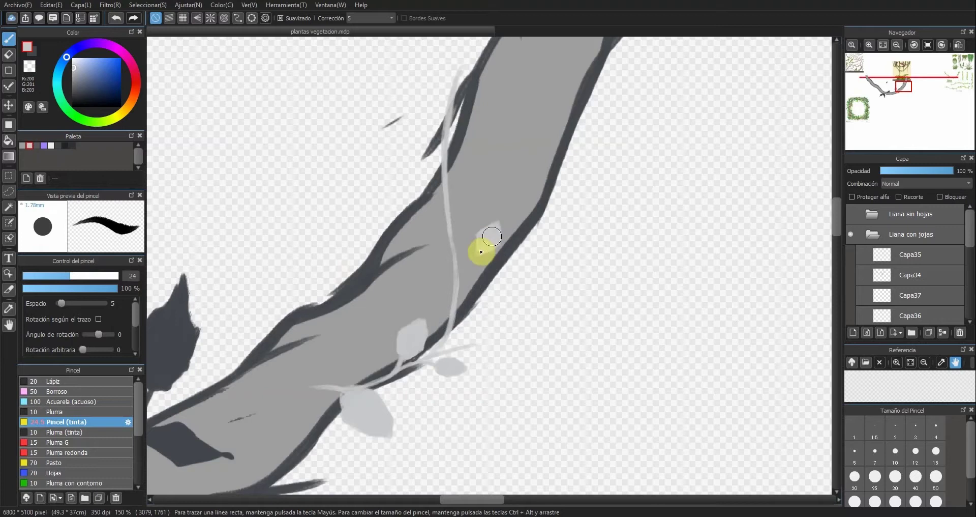
Reposition the small light grey leaf nearer the vine's outer edge and paint a short stem at its base
{"action": "left_click", "coordinate": [8, 191]}
{"action": "left_click_drag", "start_coordinate": [449, 188], "coordinate": [525, 276]}
{"action": "key", "text": "ctrl+t"}
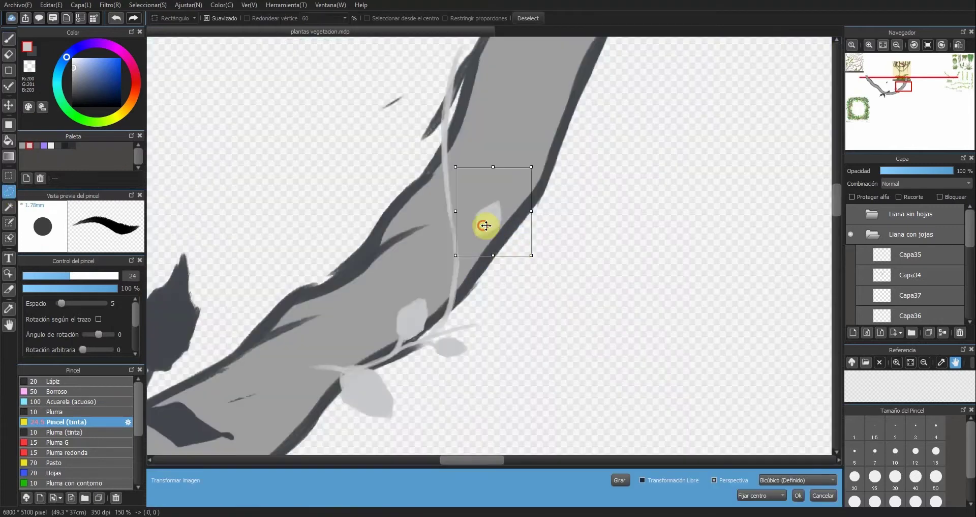
{"action": "left_click_drag", "start_coordinate": [477, 248], "coordinate": [503, 243]}
{"action": "left_click", "coordinate": [797, 494]}
{"action": "key", "text": "b"}
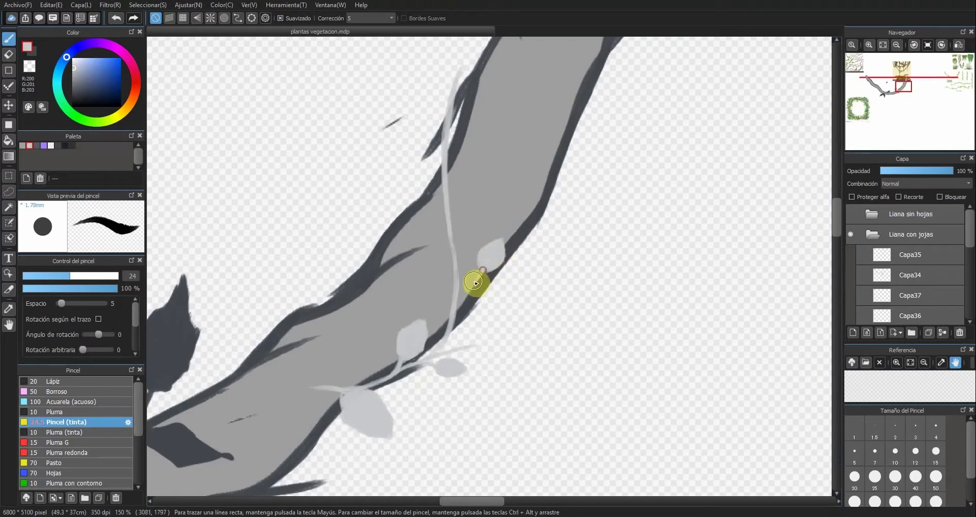
Lasso the small leaf with its stem and rotate and move it down to the tendril's base on the vine's outer edge
{"action": "left_click", "coordinate": [9, 191]}
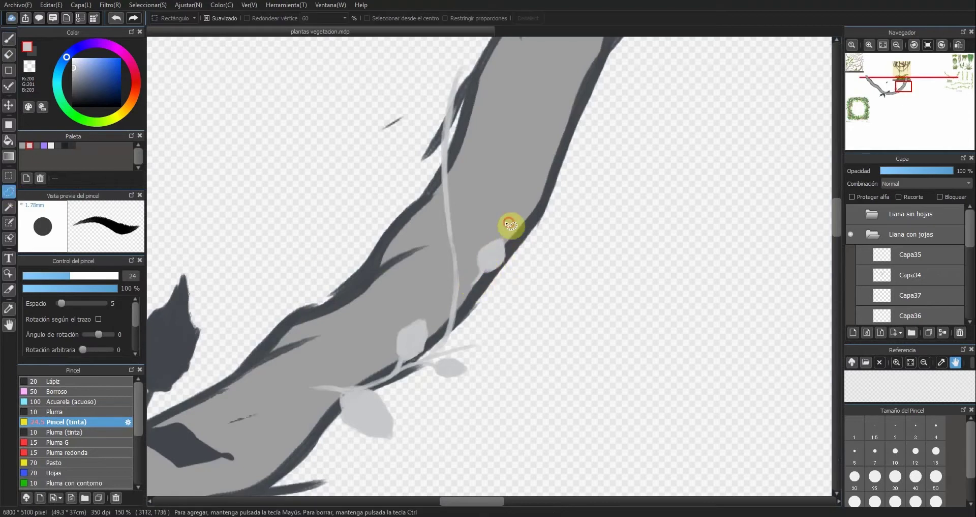
{"action": "left_click_drag", "start_coordinate": [510, 209], "coordinate": [453, 297]}
{"action": "key", "text": "ctrl+t"}
{"action": "left_click_drag", "start_coordinate": [483, 253], "coordinate": [481, 292]}
{"action": "key", "text": "ctrl+d"}
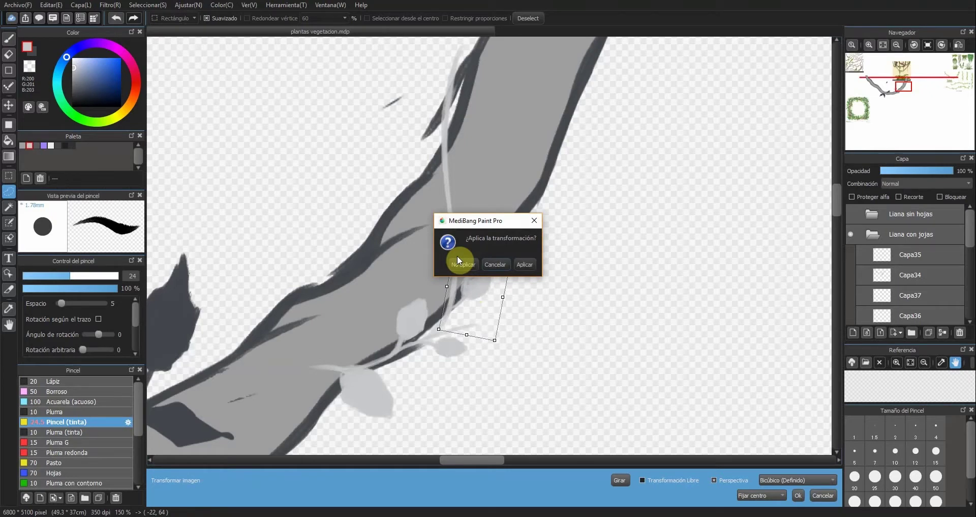
{"action": "left_click", "coordinate": [524, 264]}
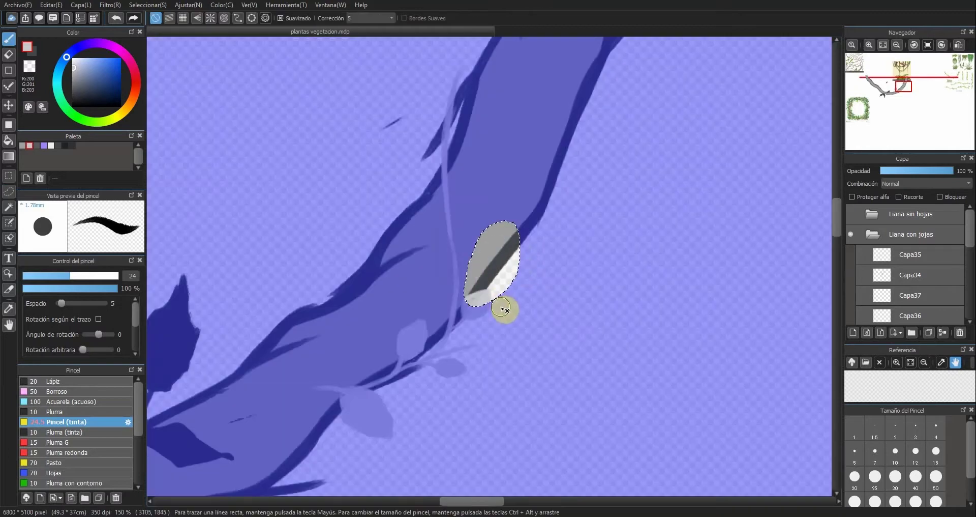
{"action": "key", "text": "ctrl+d"}
Repaint and round the moved leaf with the ink brush and eraser, joining it to the tendril
{"action": "key", "text": "e"}
{"action": "key", "text": "b"}
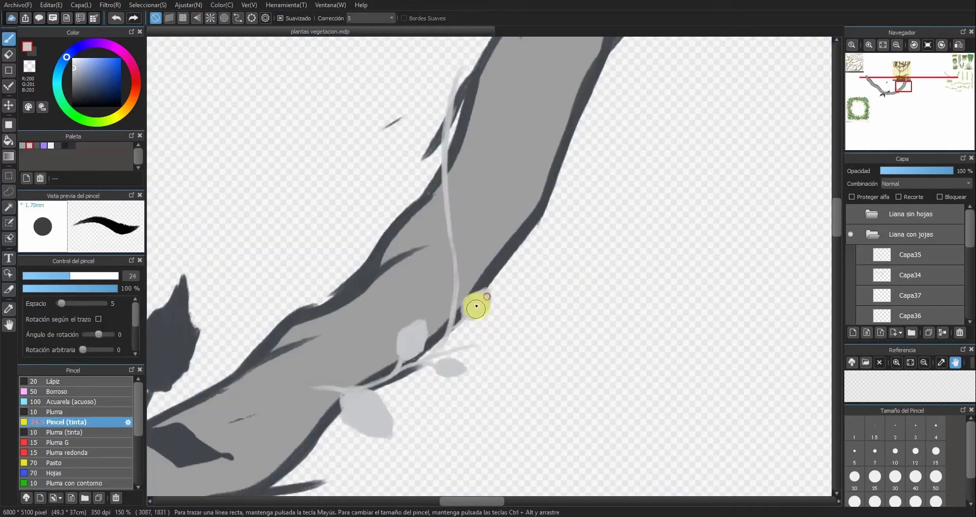
{"action": "left_click_drag", "start_coordinate": [480, 306], "coordinate": [487, 291]}
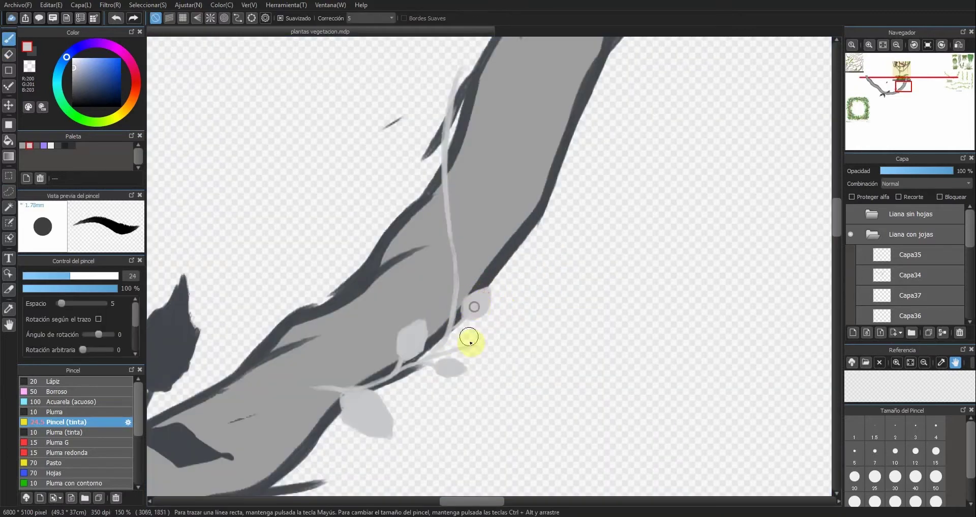
{"action": "key", "text": "e"}
{"action": "key", "text": "b"}
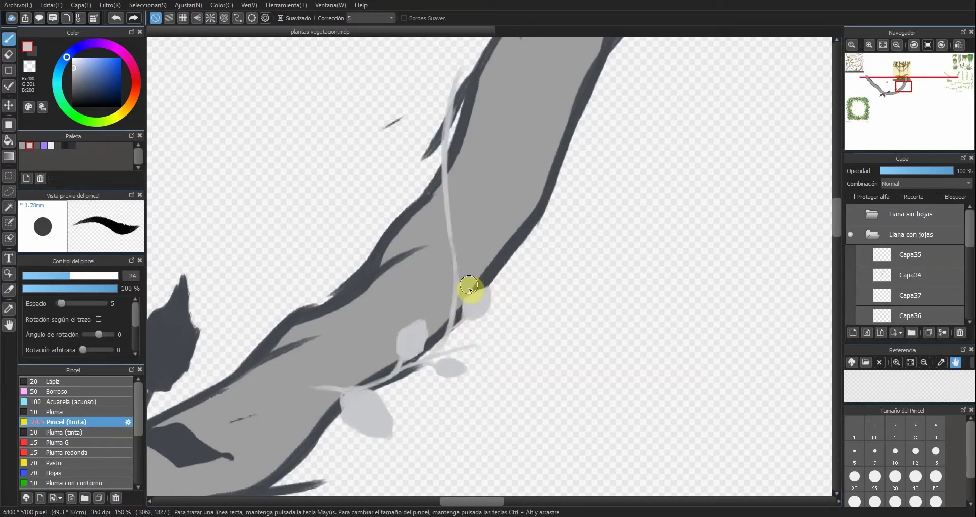
Clean the leaf's inner edge with the eraser and paint another small light grey leaf on the tendril's opposite side
{"action": "key", "text": "e"}
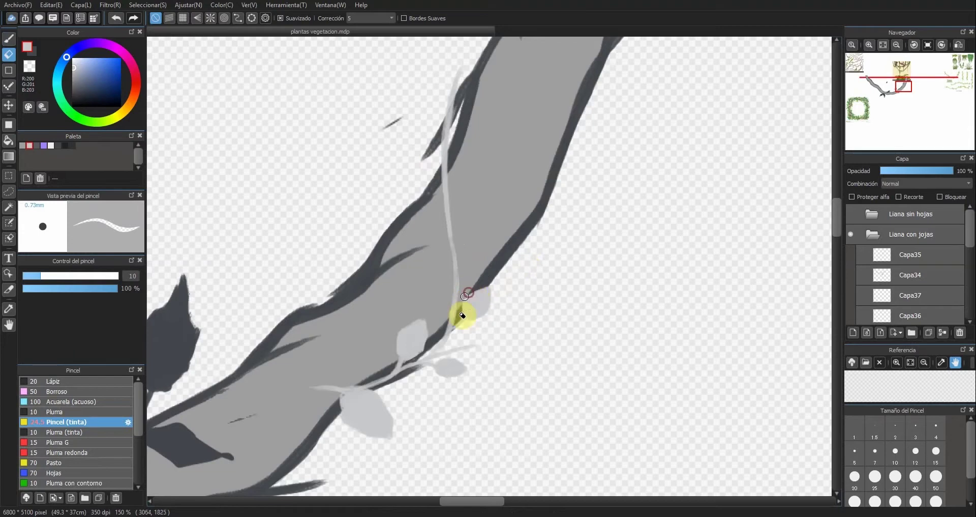
{"action": "key", "text": "b"}
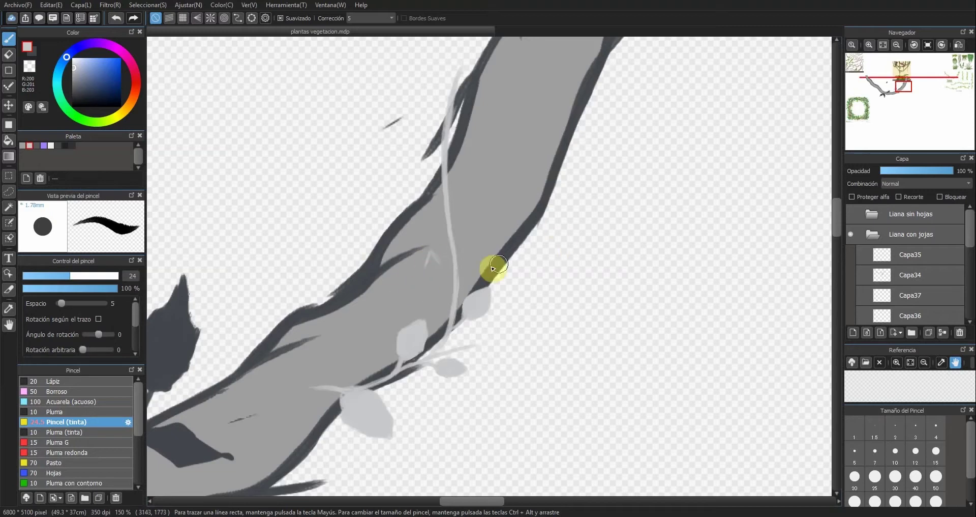
{"action": "left_click_drag", "start_coordinate": [428, 252], "coordinate": [447, 263]}
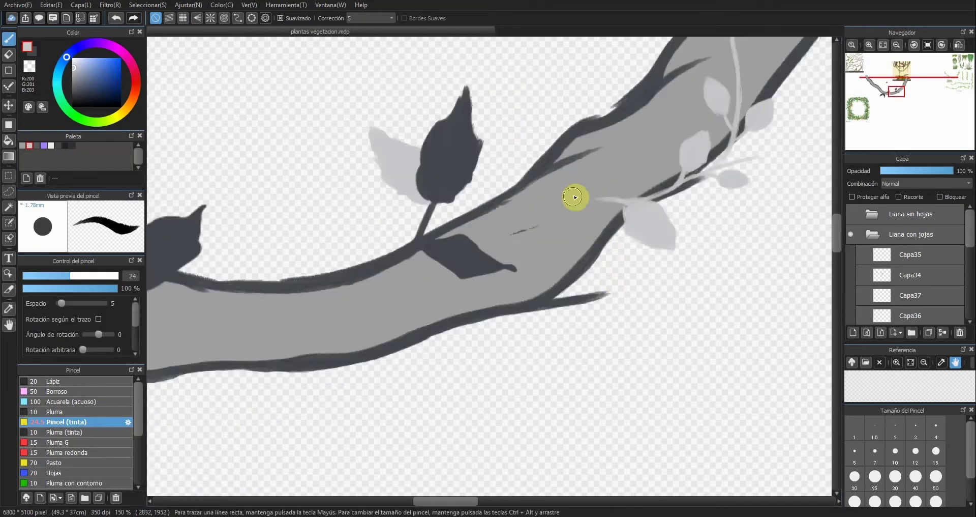
Try a light grey tendril from the large leaf across the vine that bends down towards the dark leaf
{"action": "mouse_move", "coordinate": [584, 194]}
{"action": "left_mouse_down"}
{"action": "mouse_move", "coordinate": [630, 203]}
{"action": "mouse_move", "coordinate": [511, 181]}
{"action": "left_mouse_up"}
{"action": "key", "text": "e"}
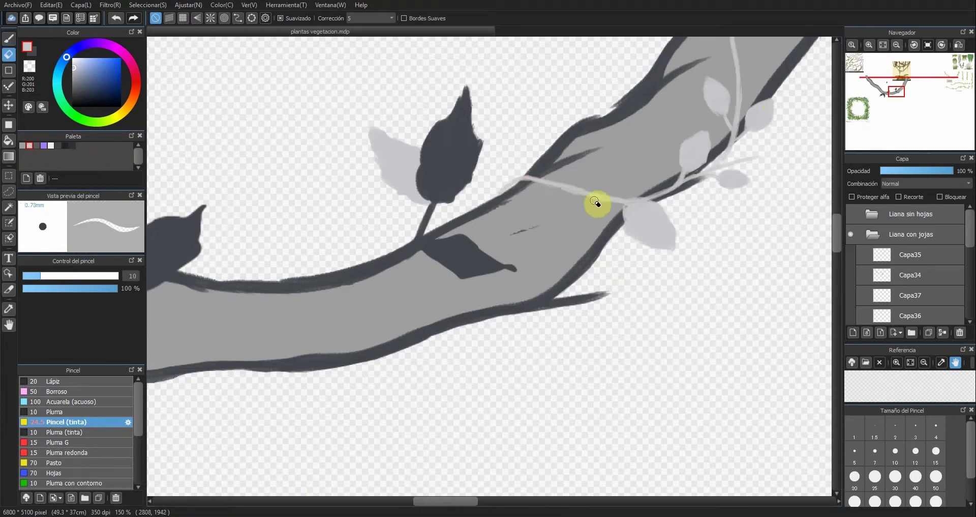
{"action": "key", "text": "b"}
{"action": "mouse_move", "coordinate": [515, 186]}
{"action": "left_mouse_down"}
{"action": "mouse_move", "coordinate": [501, 232]}
{"action": "mouse_move", "coordinate": [502, 267]}
{"action": "left_mouse_up"}
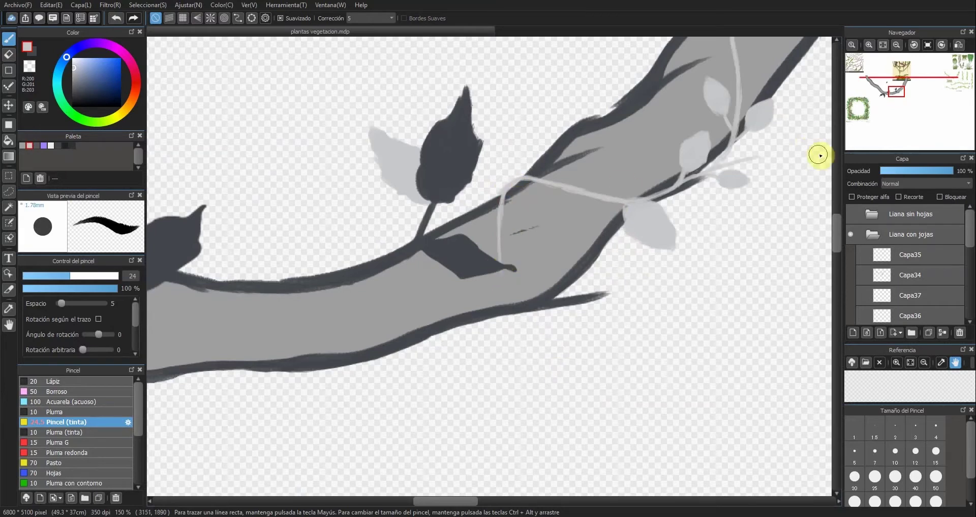
Repaint the tendril as a straighter line from the large leaf to the dark leaf's stalk and erase the curved version
{"action": "left_click", "coordinate": [884, 45]}
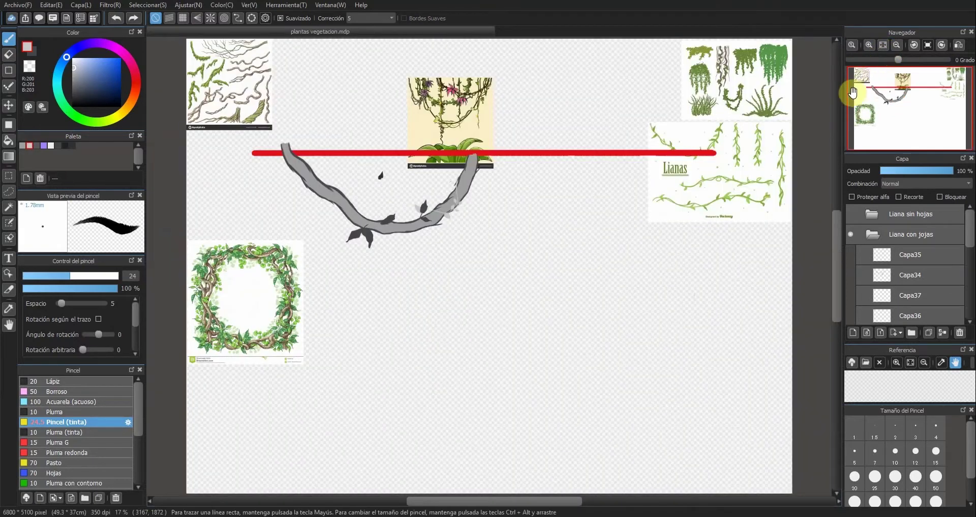
{"action": "left_click", "coordinate": [869, 45]}
{"action": "left_click", "coordinate": [869, 45]}
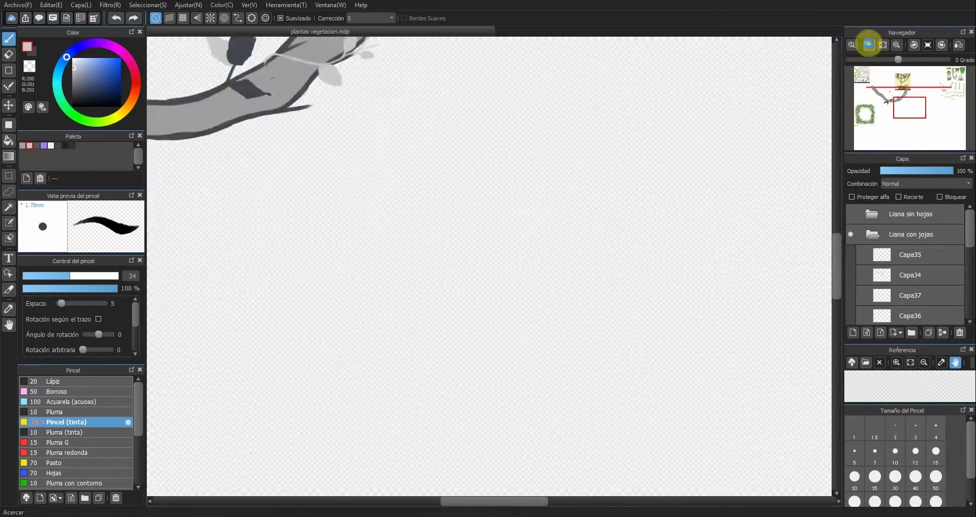
{"action": "left_click", "coordinate": [869, 44]}
{"action": "left_click", "coordinate": [869, 45]}
{"action": "left_click", "coordinate": [897, 100]}
{"action": "left_click_drag", "start_coordinate": [719, 224], "coordinate": [611, 232]}
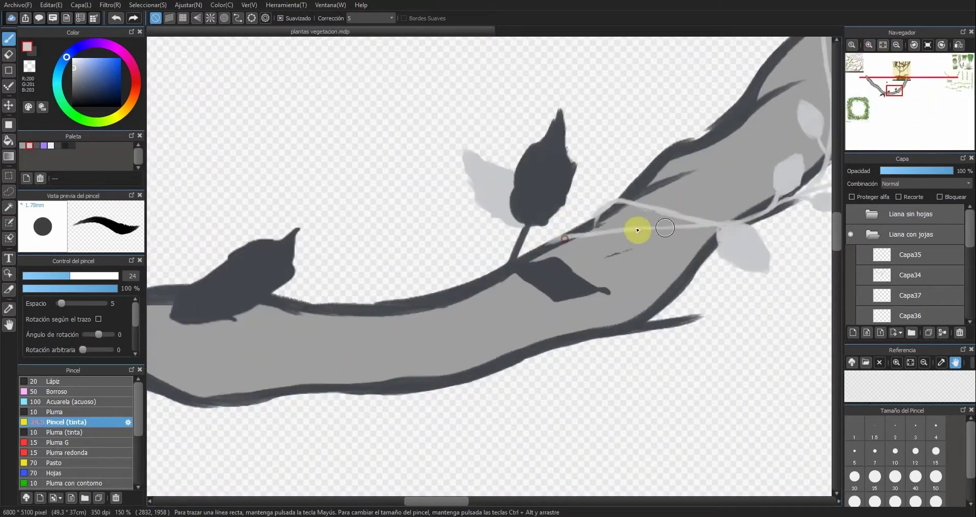
{"action": "key", "text": "e"}
{"action": "mouse_move", "coordinate": [715, 220]}
{"action": "left_mouse_down"}
{"action": "mouse_move", "coordinate": [602, 225]}
{"action": "mouse_move", "coordinate": [651, 200]}
{"action": "left_mouse_up"}
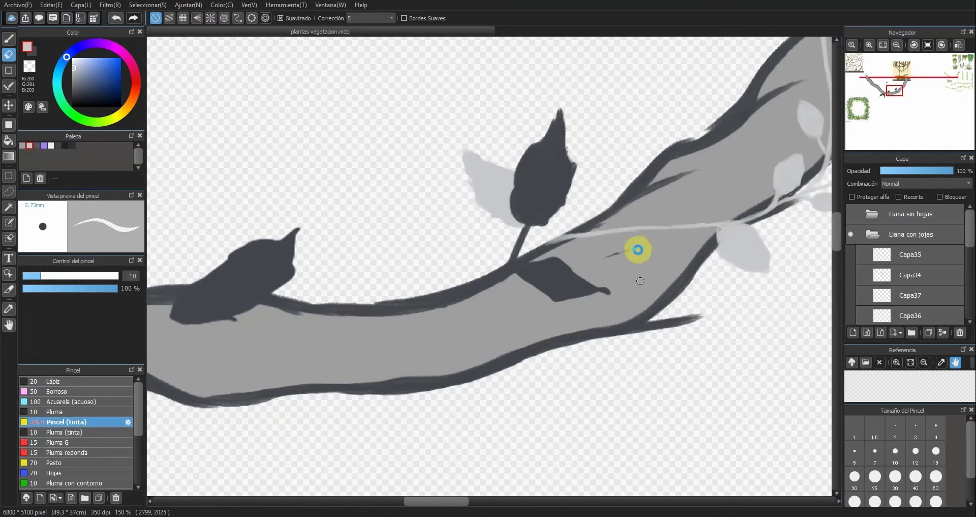
{"action": "key", "text": "b"}
Try to extend the tall tendril's upper tip along the vine's inner edge
{"action": "left_click", "coordinate": [899, 86]}
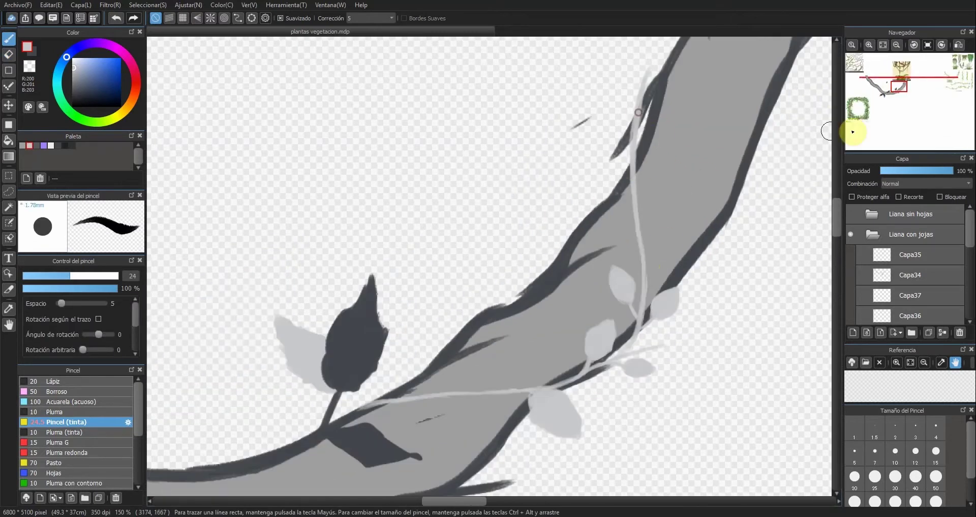
{"action": "left_click_drag", "start_coordinate": [907, 98], "coordinate": [903, 85]}
{"action": "left_click_drag", "start_coordinate": [485, 145], "coordinate": [513, 109]}
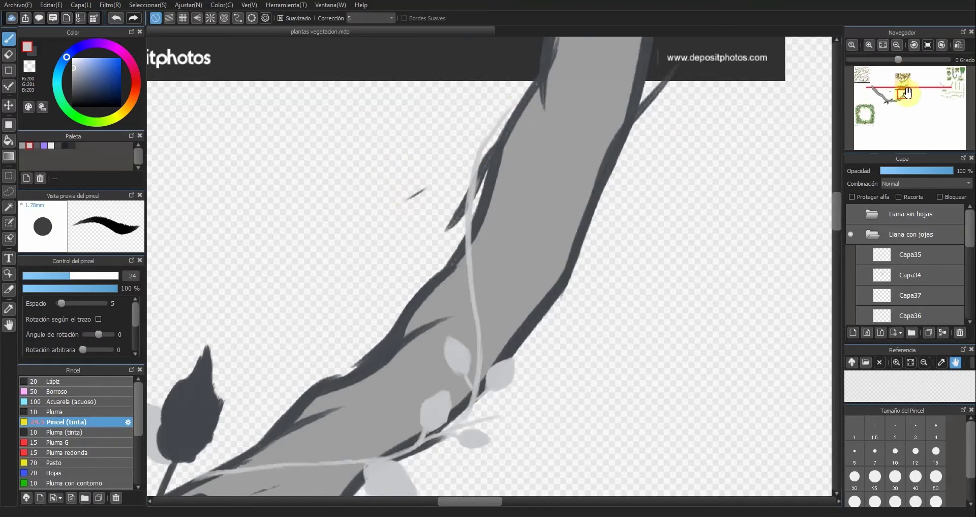
{"action": "left_click_drag", "start_coordinate": [912, 69], "coordinate": [905, 81]}
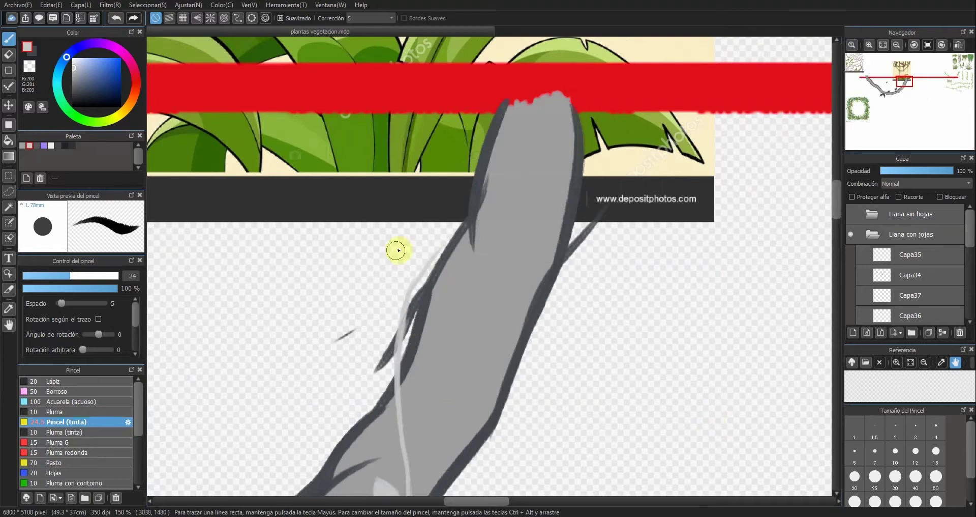
{"action": "key", "text": "e"}
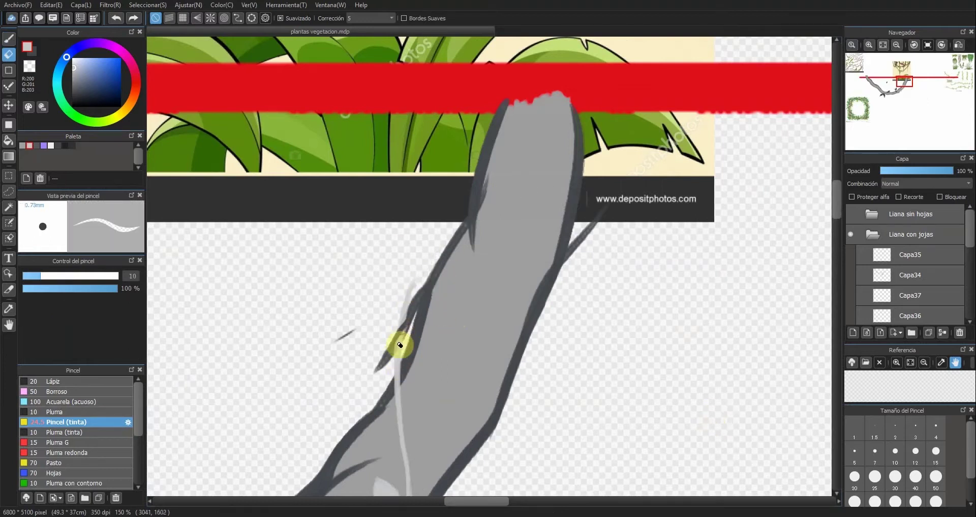
{"action": "key", "text": "b"}
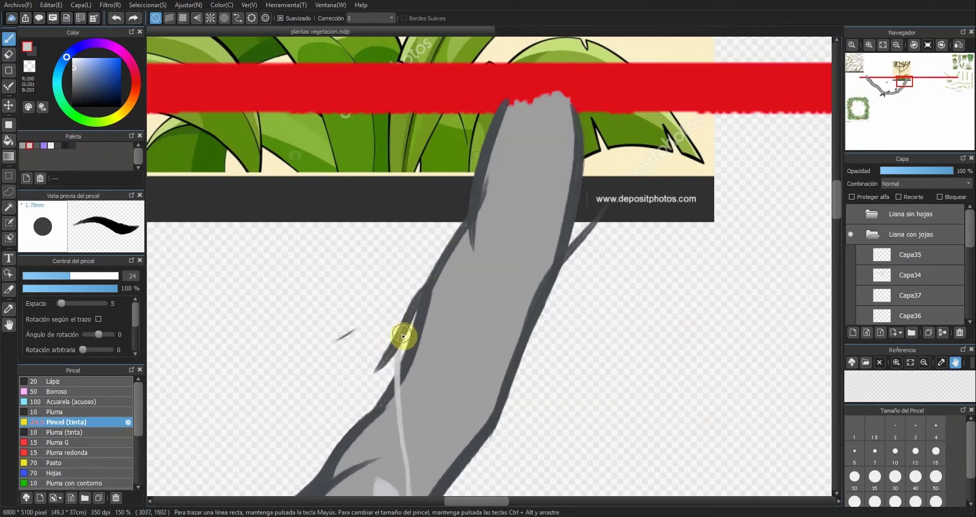
Paint a light grey arc across the upper vine and erase its lower part so the tendril wraps behind the vine
{"action": "left_click_drag", "start_coordinate": [434, 269], "coordinate": [540, 213]}
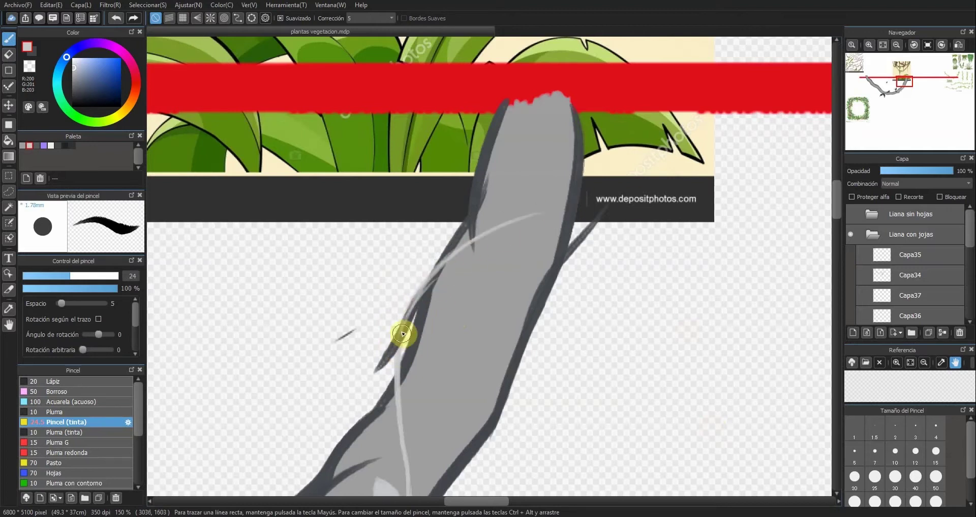
{"action": "key", "text": "e"}
{"action": "left_click_drag", "start_coordinate": [436, 283], "coordinate": [389, 356]}
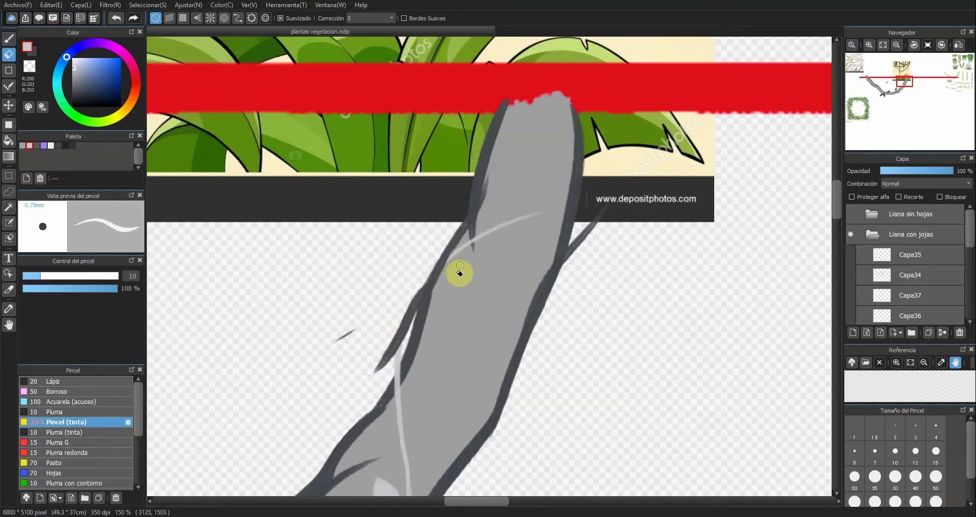
{"action": "key", "text": "b"}
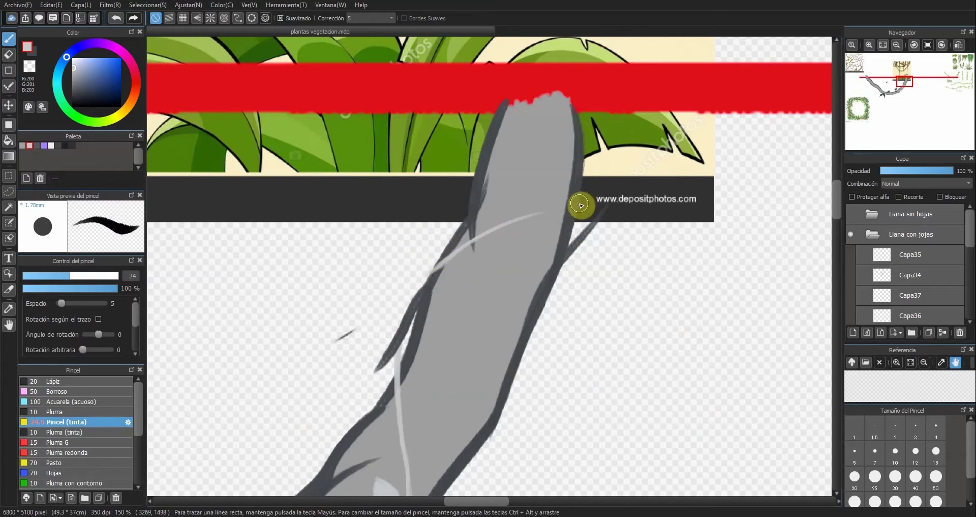
Paint a short light grey branch off the tall tendril above its leaves and erase the stray marks above it
{"action": "mouse_move", "coordinate": [908, 95]}
{"action": "left_mouse_down"}
{"action": "mouse_move", "coordinate": [904, 86]}
{"action": "mouse_move", "coordinate": [904, 96]}
{"action": "left_mouse_up"}
{"action": "left_click", "coordinate": [927, 45]}
{"action": "left_click", "coordinate": [869, 45]}
{"action": "left_click", "coordinate": [870, 45]}
{"action": "left_click", "coordinate": [870, 45]}
{"action": "left_click", "coordinate": [869, 45]}
{"action": "mouse_move", "coordinate": [498, 236]}
{"action": "left_mouse_down"}
{"action": "mouse_move", "coordinate": [475, 277]}
{"action": "mouse_move", "coordinate": [474, 268]}
{"action": "left_mouse_up"}
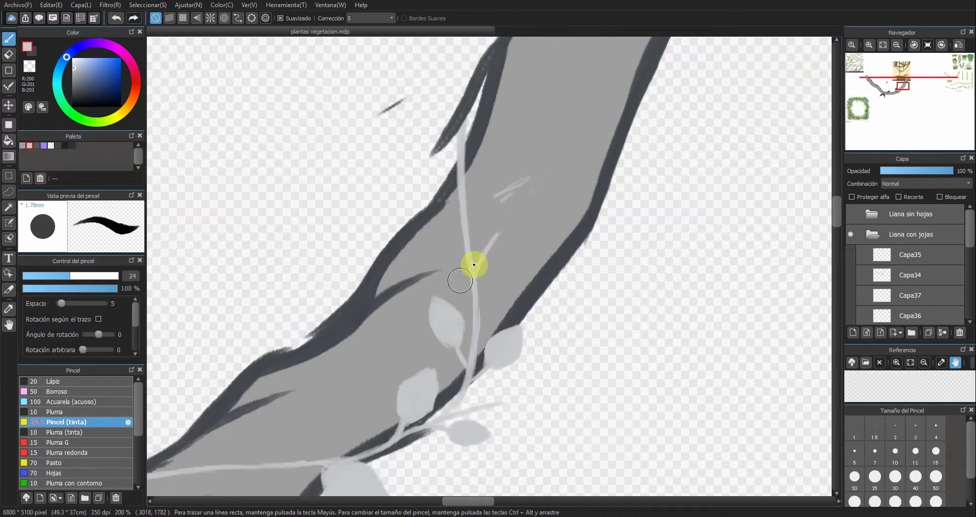
{"action": "key", "text": "e"}
{"action": "key", "text": "b"}
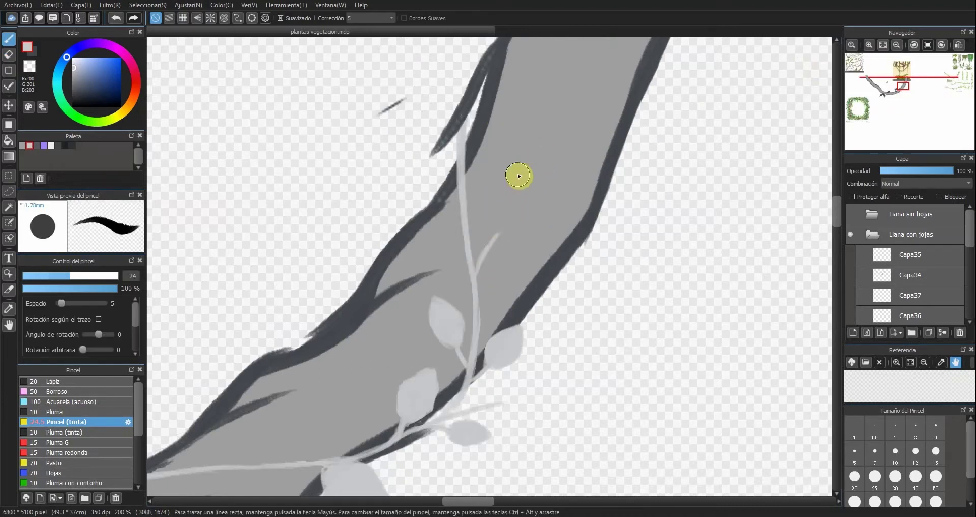
Undo the last marks and paint a small light grey leaf on the vine above the new branch
{"action": "key", "text": "ctrl+z"}
{"action": "key", "text": "ctrl+z"}
{"action": "mouse_move", "coordinate": [529, 177]}
{"action": "left_mouse_down"}
{"action": "mouse_move", "coordinate": [492, 206]}
{"action": "mouse_move", "coordinate": [532, 207]}
{"action": "left_mouse_up"}
Lasso the new leaf, shift it slightly with a transform, and clear the selection
{"action": "left_click", "coordinate": [9, 192]}
{"action": "left_click_drag", "start_coordinate": [503, 172], "coordinate": [544, 162]}
{"action": "key", "text": "ctrl+t"}
{"action": "left_click_drag", "start_coordinate": [503, 192], "coordinate": [513, 158]}
{"action": "left_click", "coordinate": [757, 495]}
{"action": "key", "text": "e"}
{"action": "key", "text": "ctrl+d"}
Refine the leaf's outline into a smooth oval with a pointed tip using the eraser and ink brush
{"action": "key", "text": "x"}
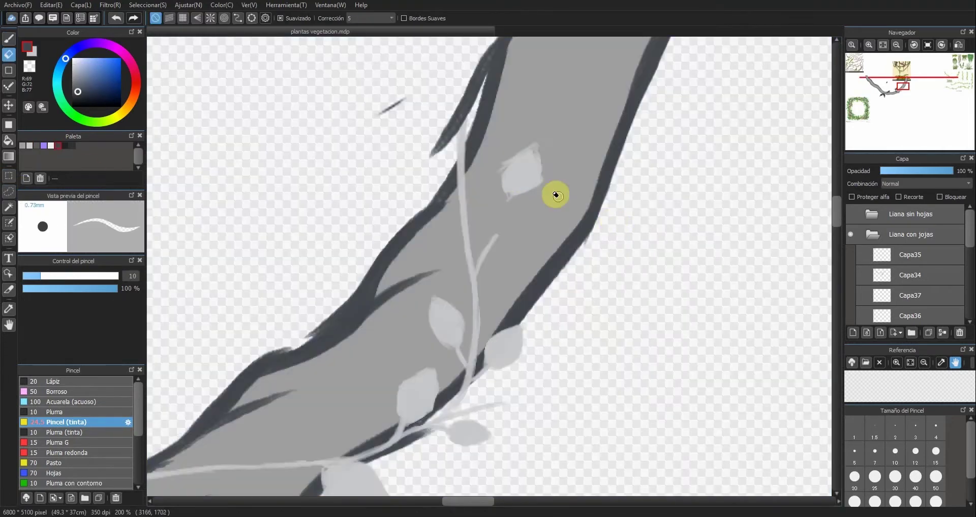
{"action": "key", "text": "b"}
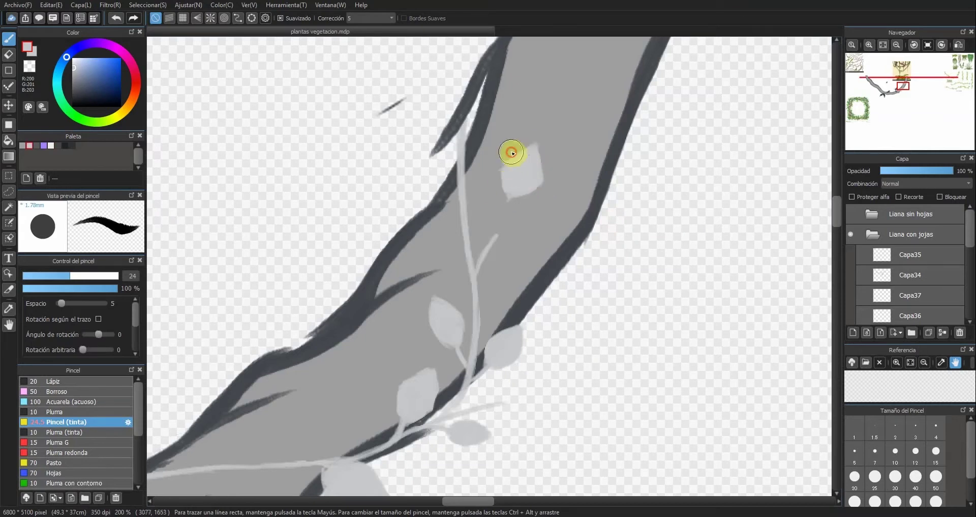
{"action": "key", "text": "e"}
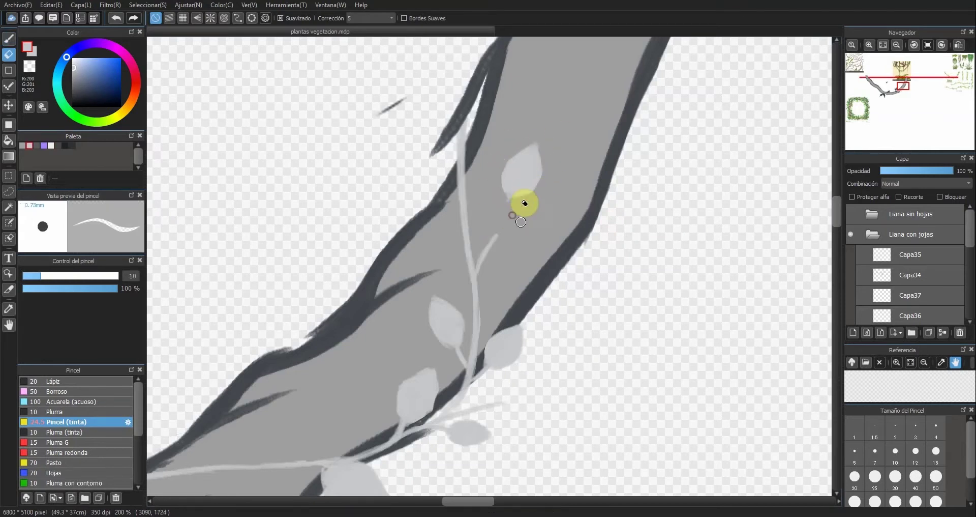
Lasso the refined leaf, rotate it and move it down towards the tip of the short branch
{"action": "left_click", "coordinate": [12, 195]}
{"action": "mouse_move", "coordinate": [554, 122]}
{"action": "left_mouse_down"}
{"action": "mouse_move", "coordinate": [523, 220]}
{"action": "mouse_move", "coordinate": [567, 125]}
{"action": "left_mouse_up"}
{"action": "key", "text": "ctrl+t"}
{"action": "left_click_drag", "start_coordinate": [589, 76], "coordinate": [591, 187]}
{"action": "mouse_move", "coordinate": [527, 126]}
{"action": "left_mouse_down"}
{"action": "mouse_move", "coordinate": [543, 240]}
{"action": "mouse_move", "coordinate": [547, 221]}
{"action": "mouse_move", "coordinate": [588, 211]}
{"action": "mouse_move", "coordinate": [547, 203]}
{"action": "left_mouse_up"}
{"action": "left_click", "coordinate": [798, 496]}
{"action": "key", "text": "ctrl+d"}
Select the leaf again and adjust its rotation and position beside the branch, keeping the transform open
{"action": "left_click", "coordinate": [8, 192]}
{"action": "key", "text": "ctrl+t"}
{"action": "left_click_drag", "start_coordinate": [535, 238], "coordinate": [515, 260]}
{"action": "mouse_move", "coordinate": [603, 305]}
{"action": "left_mouse_down"}
{"action": "mouse_move", "coordinate": [649, 288]}
{"action": "mouse_move", "coordinate": [657, 229]}
{"action": "left_mouse_up"}
{"action": "left_click_drag", "start_coordinate": [523, 257], "coordinate": [514, 238]}
{"action": "key", "text": "ctrl+d"}
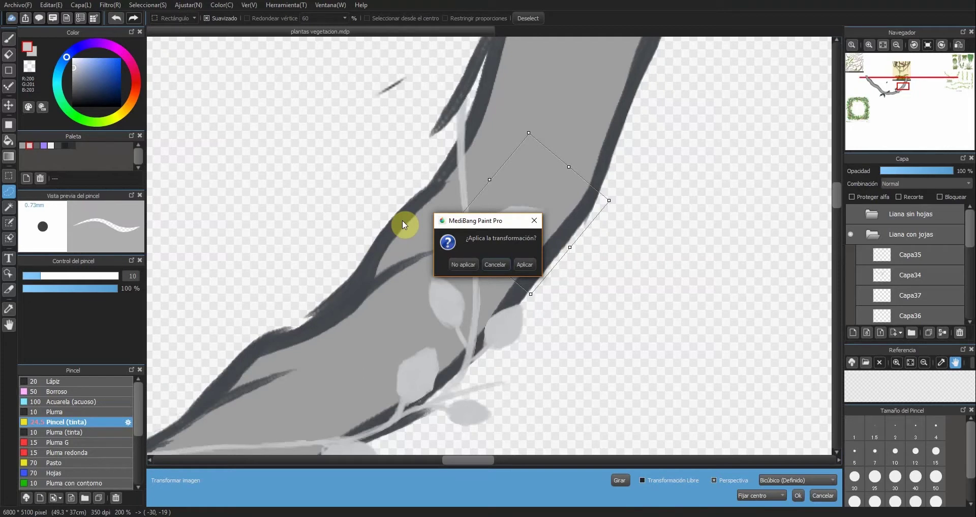
{"action": "left_click", "coordinate": [533, 221]}
Fine-tune the leaf's angle and position so its base meets the branch tip, and apply the transform
{"action": "key", "text": "e"}
{"action": "left_click", "coordinate": [488, 265]}
{"action": "left_click_drag", "start_coordinate": [527, 239], "coordinate": [527, 253]}
{"action": "left_click_drag", "start_coordinate": [613, 220], "coordinate": [609, 193]}
{"action": "left_click_drag", "start_coordinate": [537, 245], "coordinate": [515, 240]}
{"action": "left_click", "coordinate": [798, 495]}
Set the ink brush size to 20 and paint a second small light grey leaf with a short stem below the placed leaf
{"action": "key", "text": "b"}
{"action": "left_click_drag", "start_coordinate": [71, 279], "coordinate": [62, 278]}
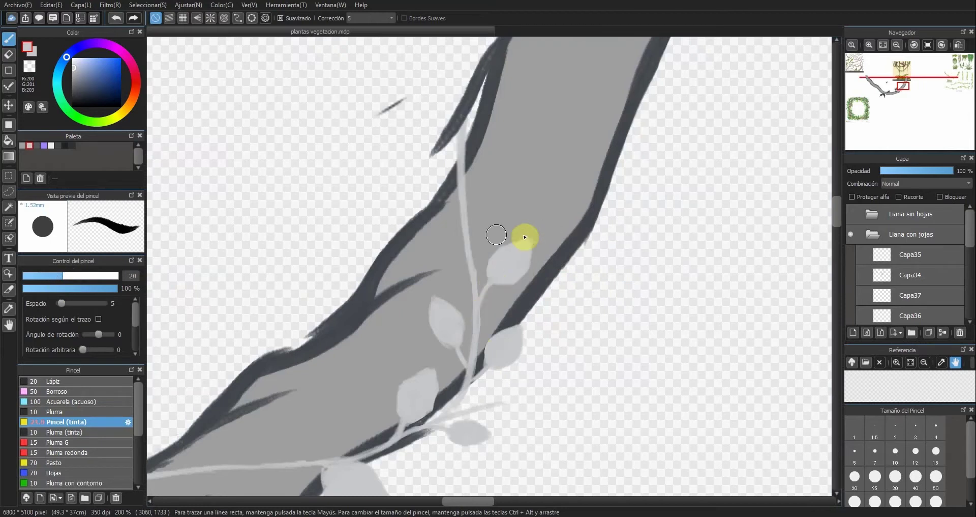
{"action": "scroll", "coordinate": [908, 105], "scroll_direction": "down", "scroll_amount": 1}
{"action": "left_click", "coordinate": [907, 105]}
{"action": "left_click_drag", "start_coordinate": [908, 105], "coordinate": [893, 90]}
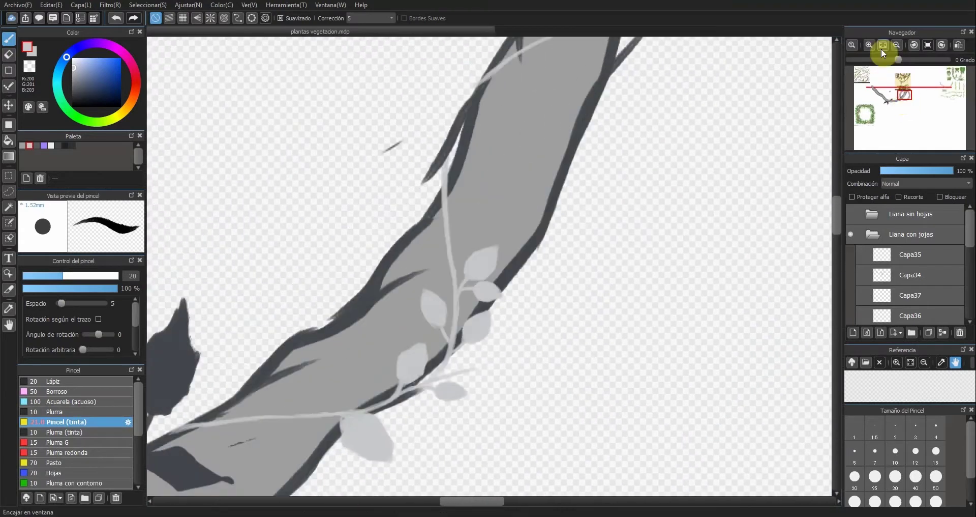
{"action": "scroll", "coordinate": [475, 253], "scroll_direction": "up", "scroll_amount": 3}
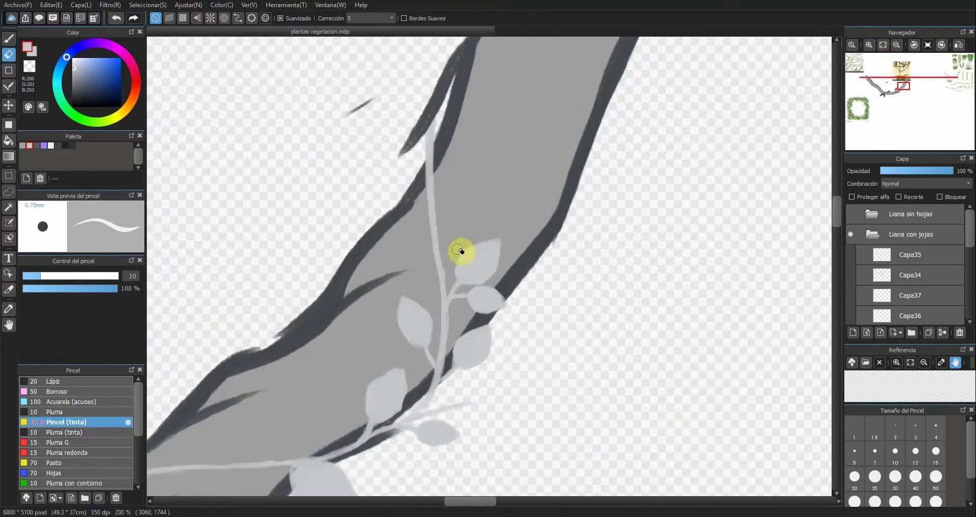
Lasso the second small leaf with its stem and reposition it under the upper leaf with a transform
{"action": "left_click", "coordinate": [9, 192]}
{"action": "mouse_move", "coordinate": [427, 237]}
{"action": "left_mouse_down"}
{"action": "mouse_move", "coordinate": [432, 333]}
{"action": "mouse_move", "coordinate": [582, 224]}
{"action": "mouse_move", "coordinate": [430, 239]}
{"action": "left_mouse_up"}
{"action": "key", "text": "ctrl+t"}
{"action": "mouse_move", "coordinate": [475, 268]}
{"action": "left_mouse_down"}
{"action": "mouse_move", "coordinate": [457, 192]}
{"action": "mouse_move", "coordinate": [459, 204]}
{"action": "left_mouse_up"}
{"action": "left_click", "coordinate": [800, 495]}
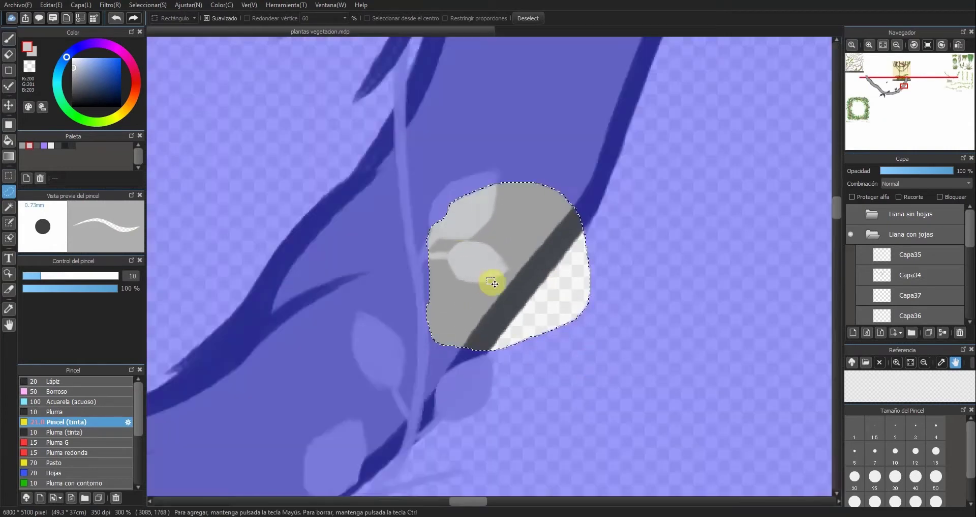
Clear the selection and paint a light grey leaf on the vine above the horizontal tendril with the size 20 ink brush
{"action": "key", "text": "ctrl+d"}
{"action": "key", "text": "e"}
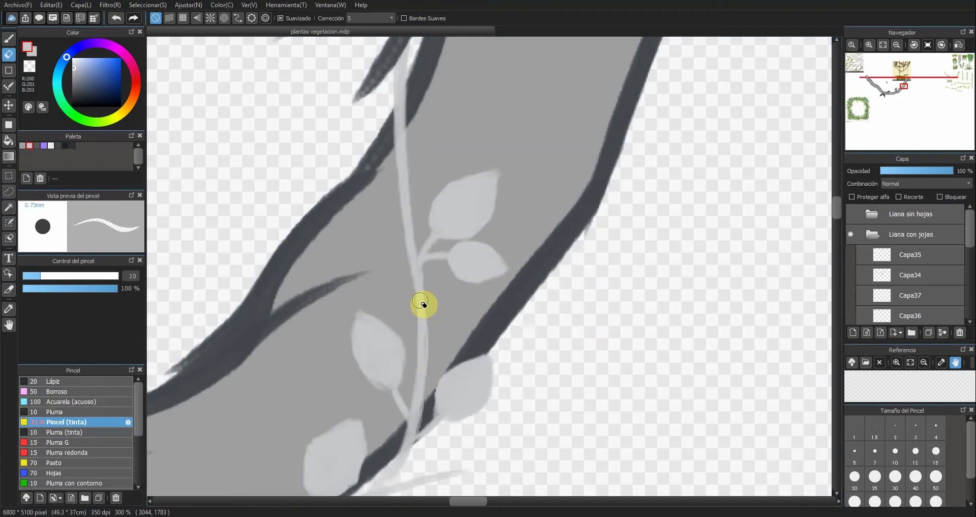
{"action": "key", "text": "b"}
{"action": "mouse_move", "coordinate": [903, 91]}
{"action": "left_mouse_down"}
{"action": "mouse_move", "coordinate": [908, 85]}
{"action": "mouse_move", "coordinate": [902, 98]}
{"action": "left_mouse_up"}
{"action": "left_click", "coordinate": [896, 45]}
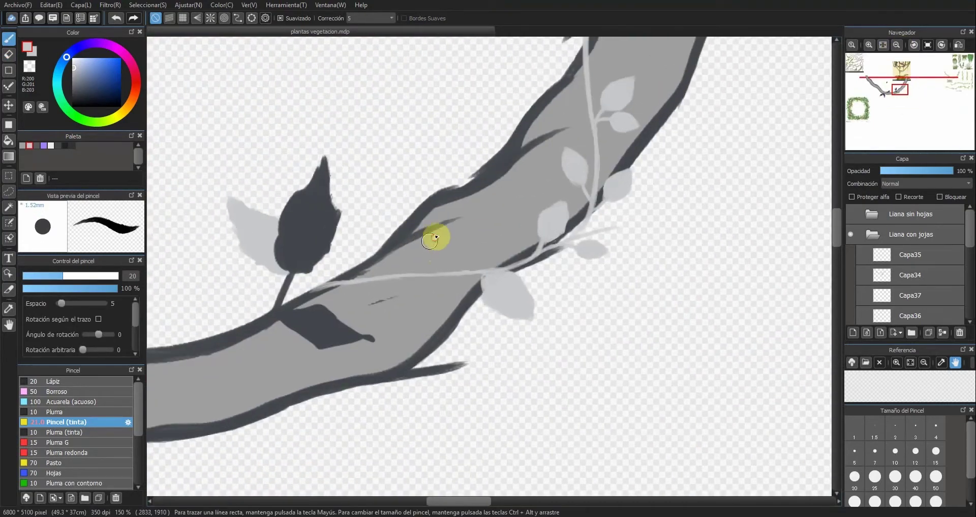
{"action": "left_click", "coordinate": [868, 44]}
{"action": "left_click", "coordinate": [868, 45]}
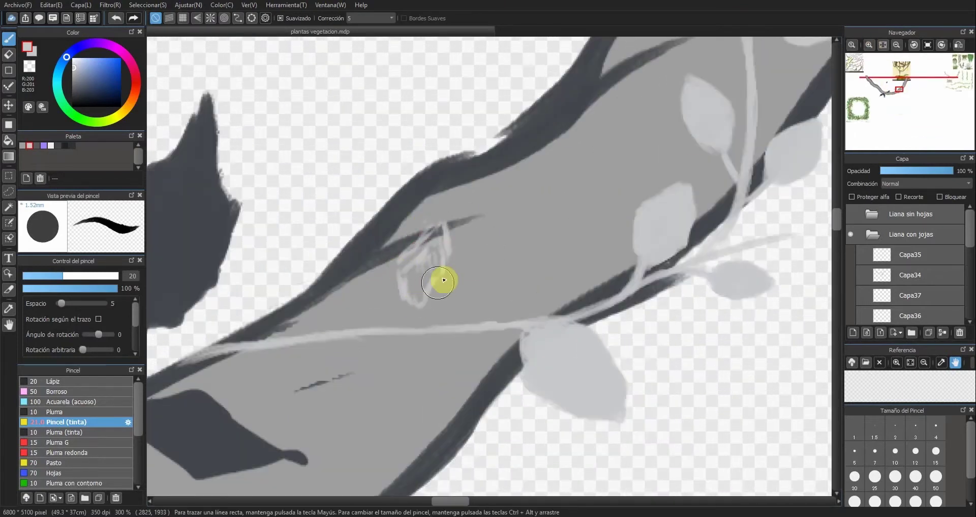
{"action": "mouse_move", "coordinate": [444, 234]}
{"action": "left_mouse_down"}
{"action": "mouse_move", "coordinate": [447, 276]}
{"action": "mouse_move", "coordinate": [401, 261]}
{"action": "mouse_move", "coordinate": [464, 279]}
{"action": "mouse_move", "coordinate": [420, 253]}
{"action": "left_mouse_up"}
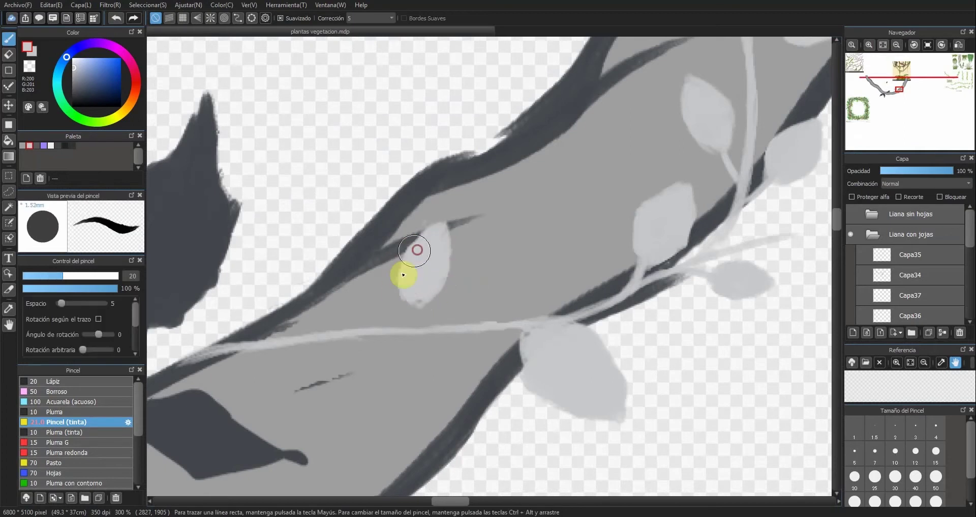
Lasso the new leaf and move it upward, away from the horizontal tendril, with an applied transform
{"action": "left_click", "coordinate": [9, 191]}
{"action": "mouse_move", "coordinate": [455, 204]}
{"action": "left_mouse_down"}
{"action": "mouse_move", "coordinate": [392, 273]}
{"action": "mouse_move", "coordinate": [450, 208]}
{"action": "left_mouse_up"}
{"action": "key", "text": "ctrl+t"}
{"action": "left_click_drag", "start_coordinate": [469, 270], "coordinate": [467, 244]}
{"action": "left_click", "coordinate": [797, 495]}
Deselect the leaf and paint a thin curved stem joining its base to the horizontal tendril
{"action": "key", "text": "b"}
{"action": "key", "text": "ctrl+d"}
{"action": "mouse_move", "coordinate": [406, 290]}
{"action": "left_mouse_down"}
{"action": "mouse_move", "coordinate": [404, 322]}
{"action": "mouse_move", "coordinate": [416, 279]}
{"action": "mouse_move", "coordinate": [403, 324]}
{"action": "left_mouse_up"}
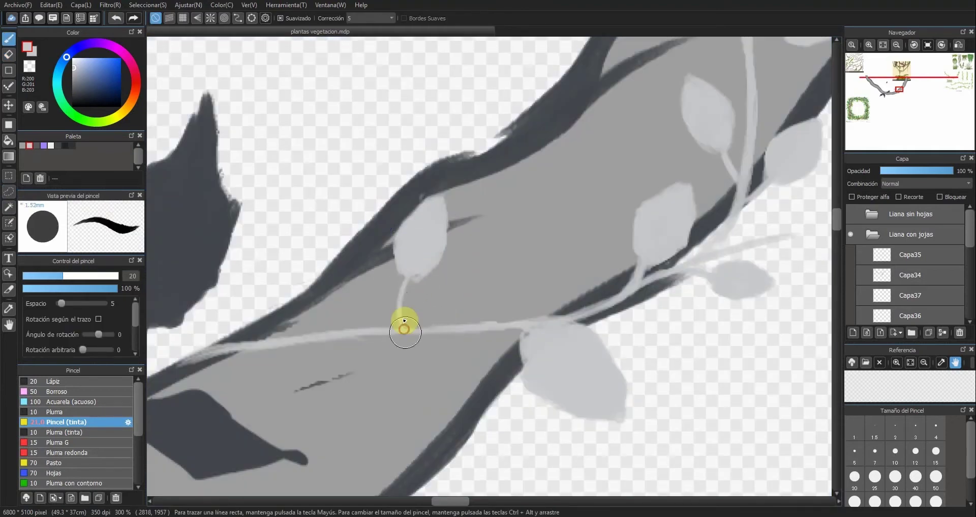
Lasso the leaf again, apply a transform to adjust it, and fill out its sides with the ink brush
{"action": "left_click", "coordinate": [8, 191]}
{"action": "left_click_drag", "start_coordinate": [442, 187], "coordinate": [392, 230]}
{"action": "left_click_drag", "start_coordinate": [483, 186], "coordinate": [484, 187]}
{"action": "key", "text": "ctrl+t"}
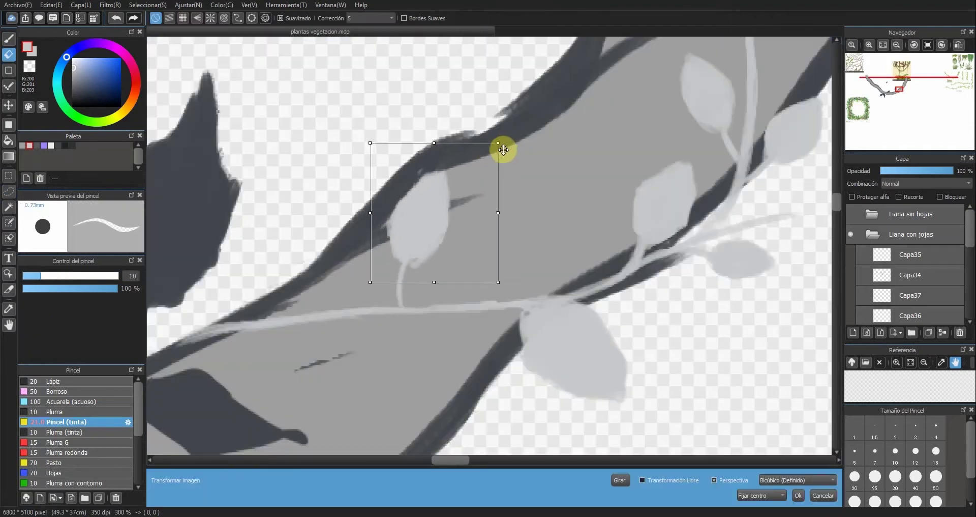
{"action": "left_click", "coordinate": [798, 495]}
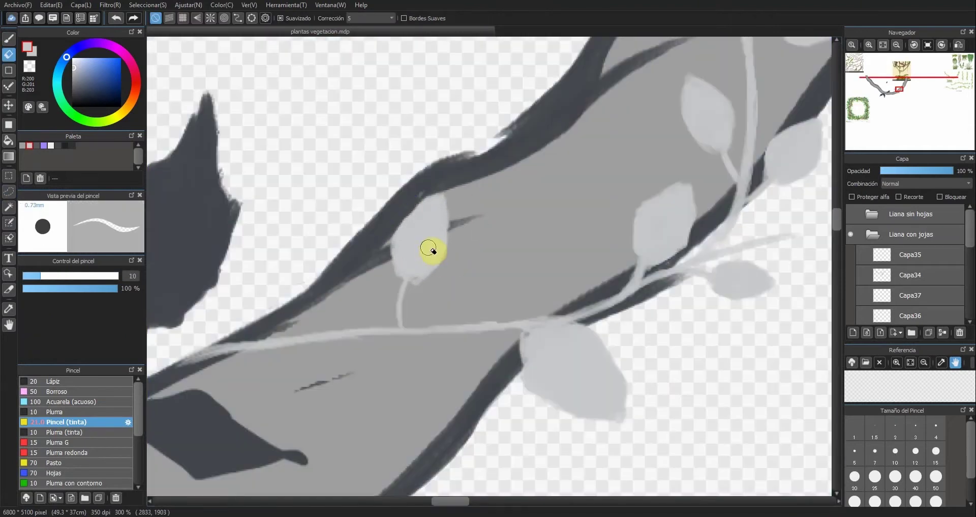
{"action": "key", "text": "b"}
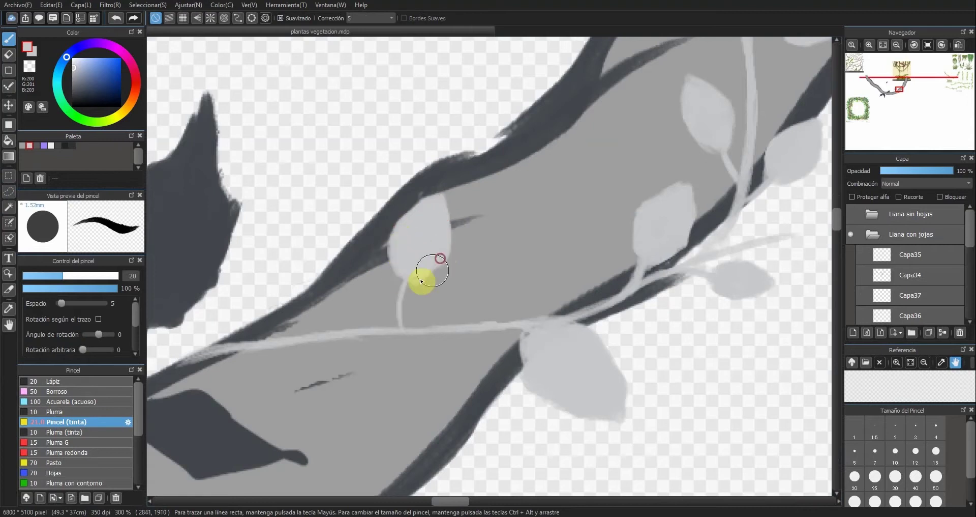
Lasso the reshaped leaf, reposition it over its stem with a transform, and clear the selection
{"action": "left_click", "coordinate": [10, 190]}
{"action": "left_click_drag", "start_coordinate": [447, 166], "coordinate": [426, 172]}
{"action": "key", "text": "e"}
{"action": "key", "text": "ctrl+t"}
{"action": "left_click_drag", "start_coordinate": [427, 220], "coordinate": [418, 239]}
{"action": "left_click", "coordinate": [799, 495]}
{"action": "key", "text": "ctrl+d"}
Lasso the leaf with its stem, tilt it counterclockwise above the horizontal tendril, and apply the transform
{"action": "left_click", "coordinate": [882, 47]}
{"action": "left_click", "coordinate": [851, 45]}
{"action": "left_click_drag", "start_coordinate": [894, 92], "coordinate": [902, 90]}
{"action": "left_click", "coordinate": [870, 44]}
{"action": "left_click", "coordinate": [9, 191]}
{"action": "mouse_move", "coordinate": [379, 227]}
{"action": "left_mouse_down"}
{"action": "mouse_move", "coordinate": [352, 277]}
{"action": "mouse_move", "coordinate": [410, 239]}
{"action": "mouse_move", "coordinate": [389, 238]}
{"action": "left_mouse_up"}
{"action": "key", "text": "ctrl+t"}
{"action": "key", "text": "b"}
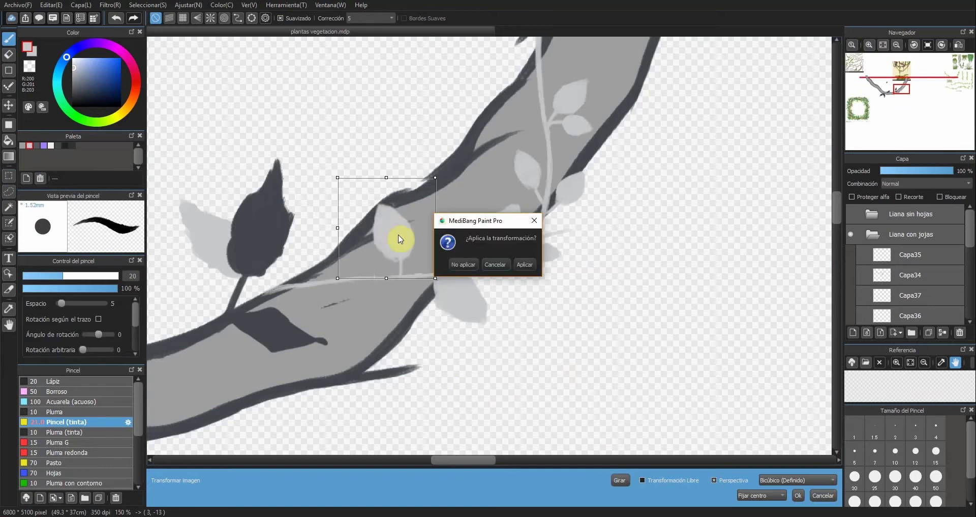
{"action": "key", "text": "Escape"}
{"action": "key", "text": "e"}
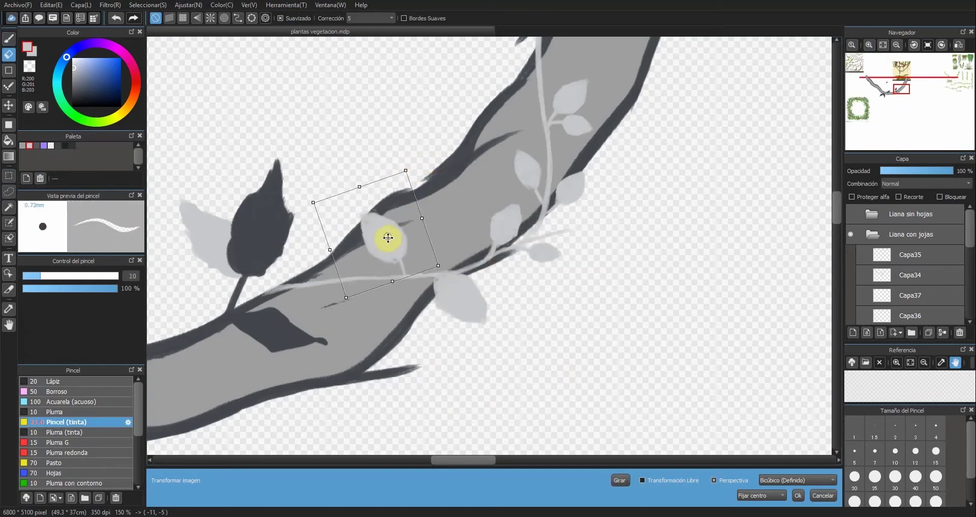
{"action": "key", "text": "e"}
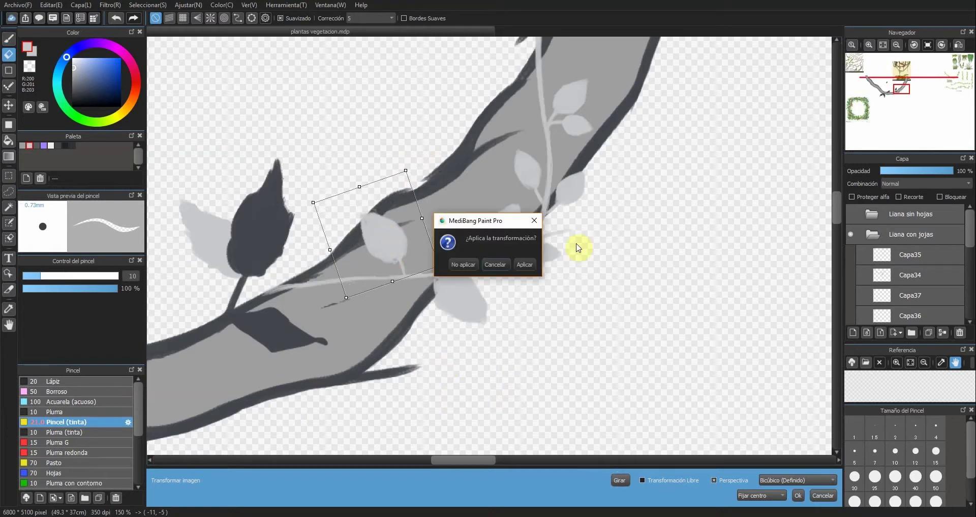
{"action": "left_click", "coordinate": [488, 264]}
{"action": "left_click", "coordinate": [798, 495]}
Lasso the leafy section of the tendril on the vine's rising part and duplicate it on layer Capa55
{"action": "mouse_move", "coordinate": [899, 98]}
{"action": "scroll", "coordinate": [898, 99], "scroll_direction": "up", "scroll_amount": 1}
{"action": "mouse_move", "coordinate": [898, 99]}
{"action": "left_mouse_down"}
{"action": "mouse_move", "coordinate": [896, 77]}
{"action": "mouse_move", "coordinate": [896, 99]}
{"action": "mouse_move", "coordinate": [902, 92]}
{"action": "left_mouse_up"}
{"action": "left_click", "coordinate": [883, 44]}
{"action": "left_click", "coordinate": [869, 45]}
{"action": "left_click", "coordinate": [869, 45]}
{"action": "left_click", "coordinate": [869, 44]}
{"action": "left_click", "coordinate": [869, 45]}
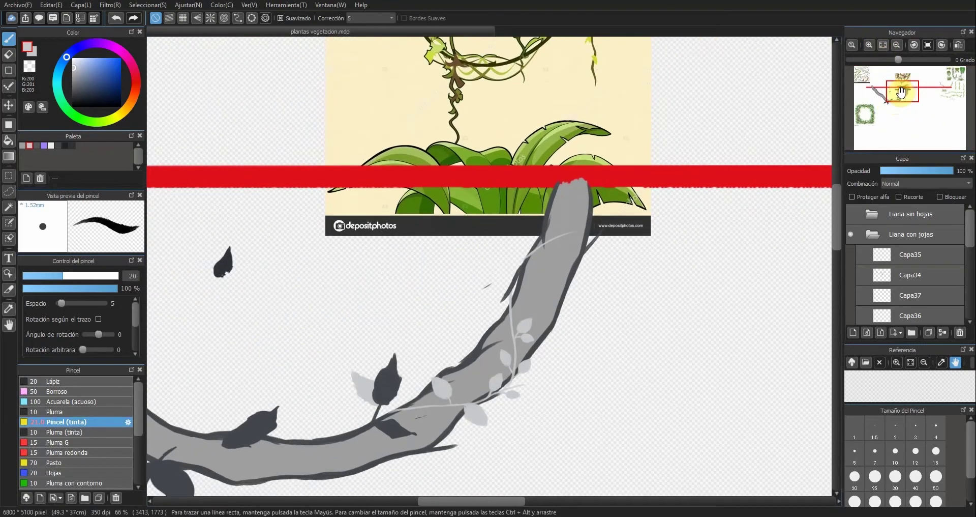
{"action": "left_click", "coordinate": [9, 191]}
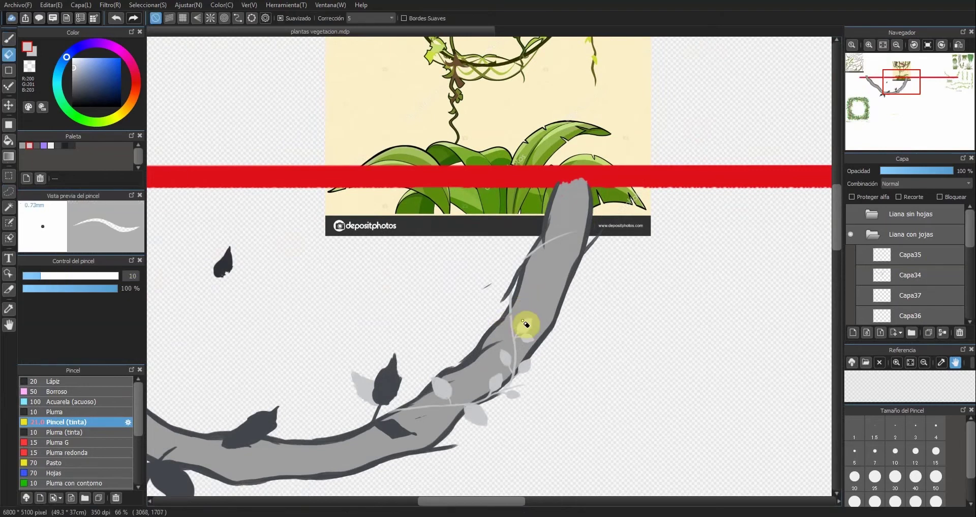
{"action": "mouse_move", "coordinate": [490, 331]}
{"action": "left_mouse_down"}
{"action": "mouse_move", "coordinate": [436, 425]}
{"action": "mouse_move", "coordinate": [549, 292]}
{"action": "left_mouse_up"}
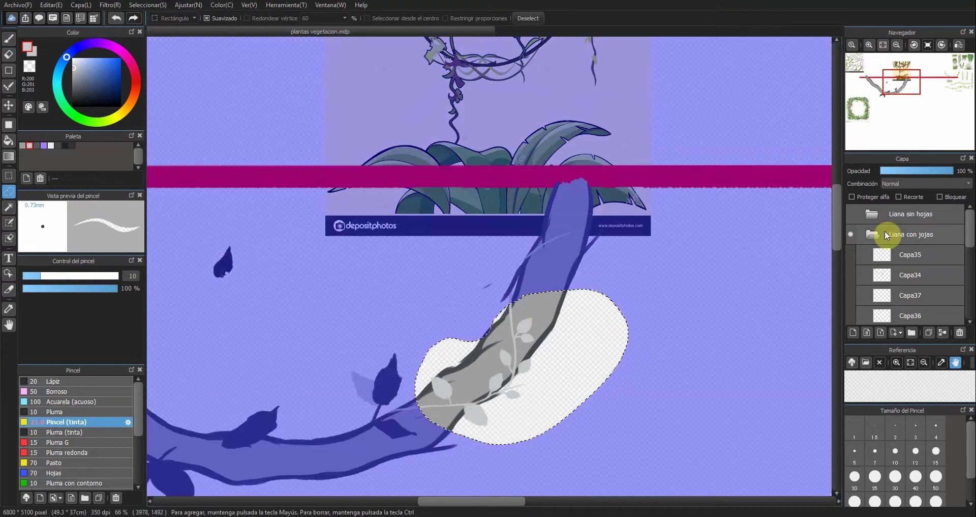
{"action": "scroll", "coordinate": [902, 292], "scroll_direction": "down", "scroll_amount": 3}
{"action": "left_click", "coordinate": [903, 302]}
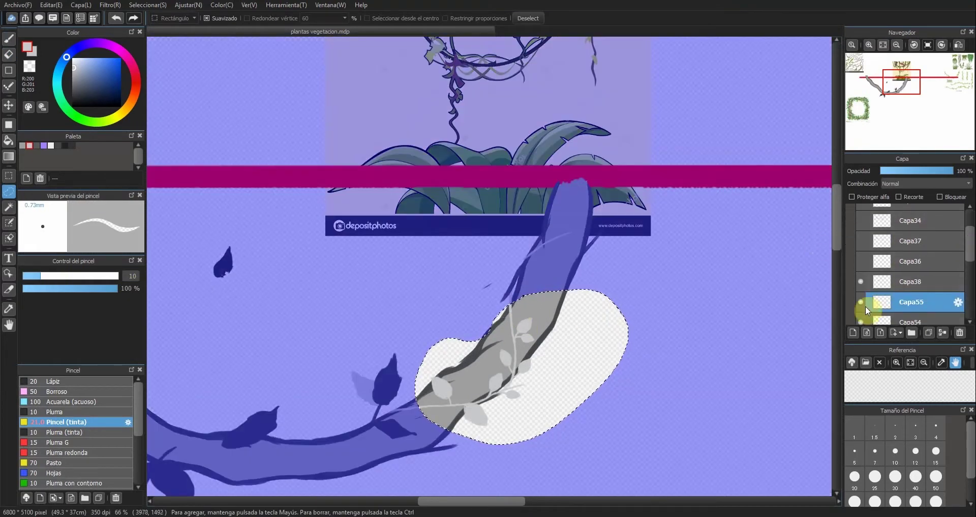
Rotate the duplicated tendril section and place it higher along the vine as a continuation of the original, applying the transform
{"action": "key", "text": "ctrl+t"}
{"action": "left_click_drag", "start_coordinate": [547, 331], "coordinate": [705, 308]}
{"action": "left_click", "coordinate": [539, 320]}
{"action": "key", "text": "Escape"}
{"action": "left_click", "coordinate": [621, 480]}
{"action": "left_click_drag", "start_coordinate": [709, 346], "coordinate": [635, 346]}
{"action": "left_click_drag", "start_coordinate": [698, 443], "coordinate": [712, 237]}
{"action": "left_click_drag", "start_coordinate": [597, 341], "coordinate": [521, 270]}
{"action": "left_click_drag", "start_coordinate": [630, 371], "coordinate": [678, 206]}
{"action": "left_click_drag", "start_coordinate": [524, 250], "coordinate": [503, 246]}
{"action": "left_click_drag", "start_coordinate": [617, 236], "coordinate": [605, 287]}
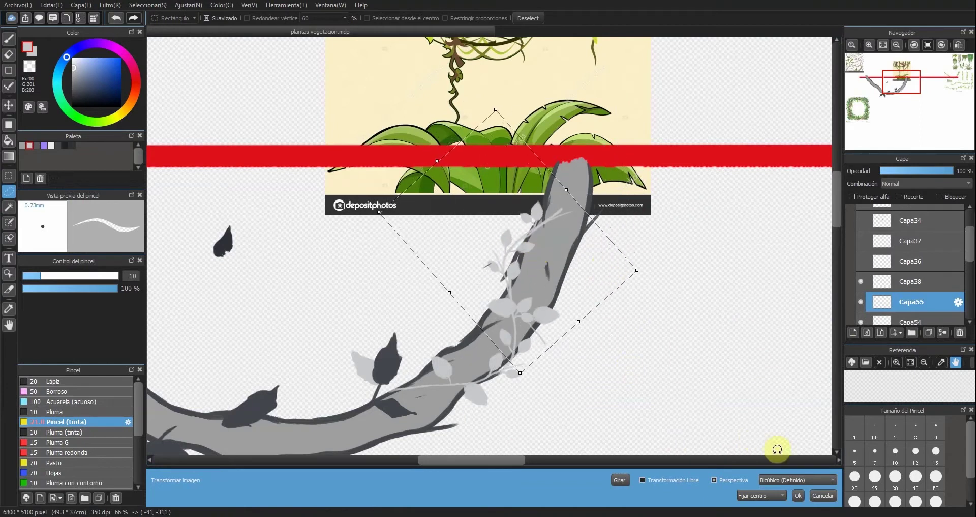
{"action": "left_click", "coordinate": [798, 494]}
Set the eraser size to 18 and erase the duplicate's leaves and stem where its lower end overlaps the original tendril
{"action": "left_click", "coordinate": [861, 300]}
{"action": "left_click", "coordinate": [869, 45]}
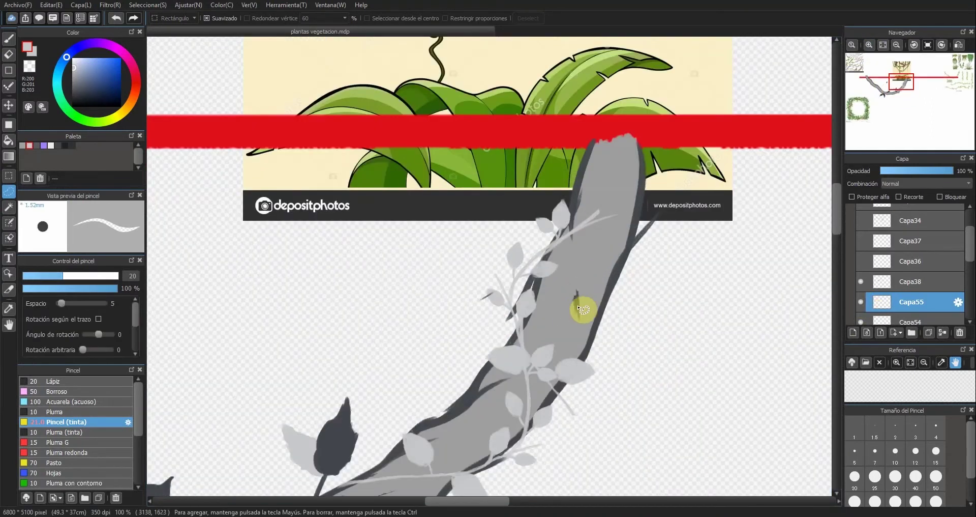
{"action": "key", "text": "e"}
{"action": "left_click", "coordinate": [59, 276]}
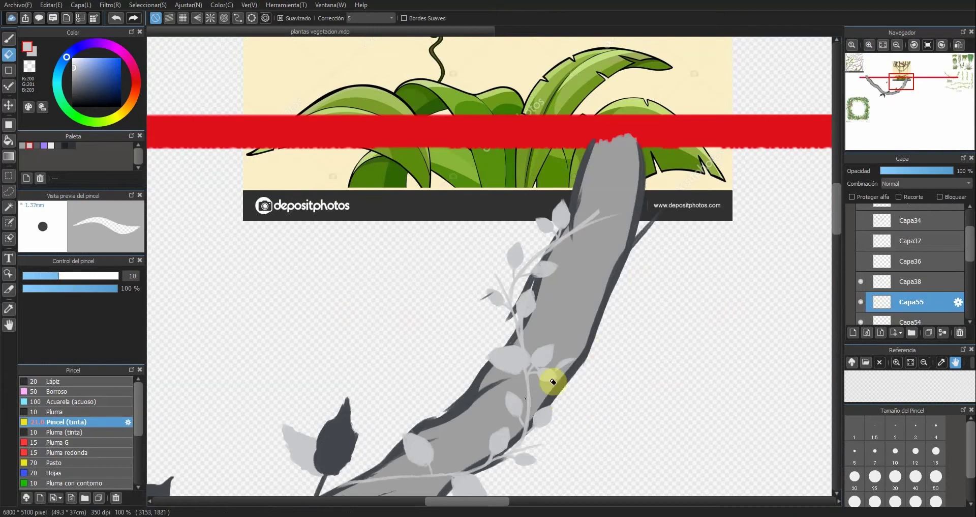
{"action": "left_click_drag", "start_coordinate": [506, 324], "coordinate": [506, 328]}
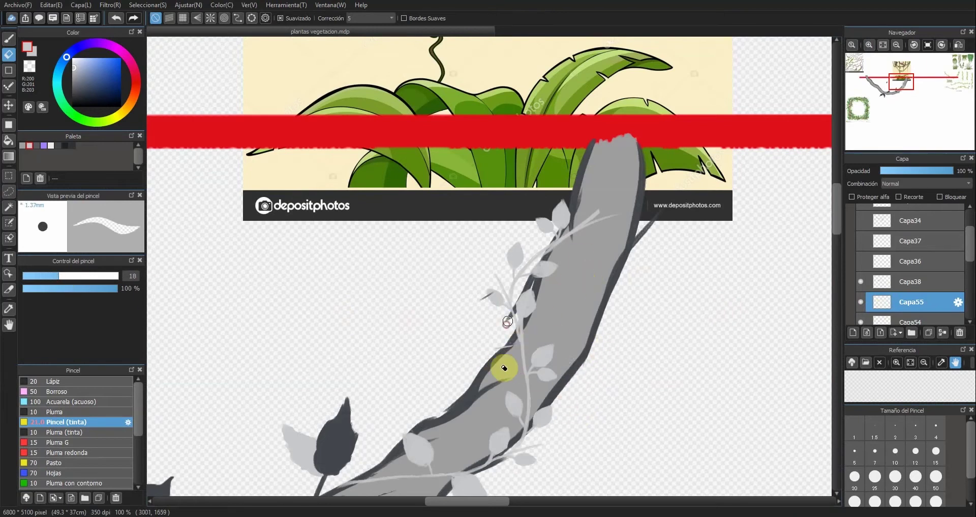
Touch up the join between the tendril sections on Capa54 and Capa55, undoing the last eraser stroke
{"action": "left_click", "coordinate": [893, 322]}
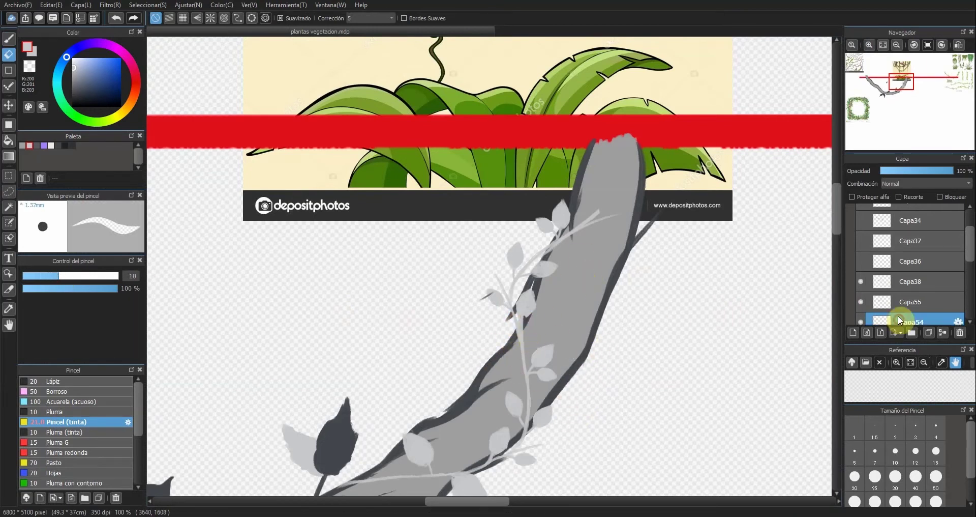
{"action": "key", "text": "b"}
{"action": "key", "text": "e"}
{"action": "left_click", "coordinate": [897, 300]}
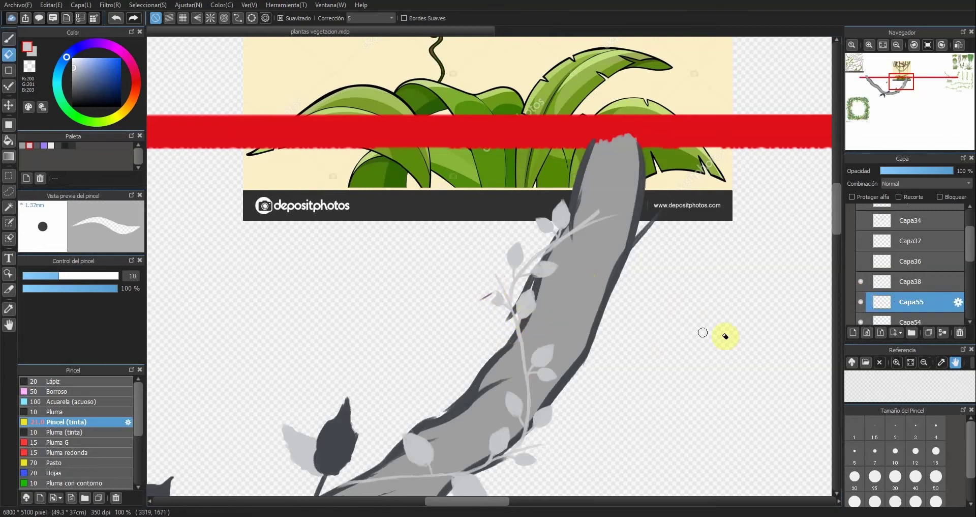
{"action": "key", "text": "ctrl+z"}
Erase the stray dark line behind the small outer leaf on layer Capa38 and make Capa55 active again
{"action": "left_click", "coordinate": [861, 322]}
{"action": "left_click", "coordinate": [861, 322]}
{"action": "left_click", "coordinate": [861, 281]}
{"action": "left_click", "coordinate": [861, 281]}
{"action": "left_click", "coordinate": [879, 281]}
{"action": "left_click", "coordinate": [478, 310]}
{"action": "left_click", "coordinate": [899, 301]}
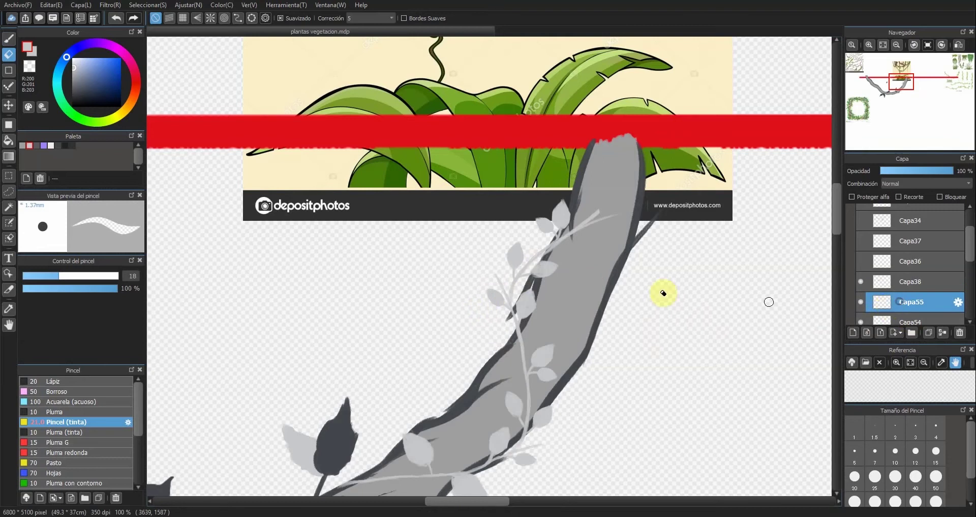
Clean up the tendril join on Capa55 and erase the loose tendril end at the lower bend on Capa54
{"action": "left_click", "coordinate": [869, 44]}
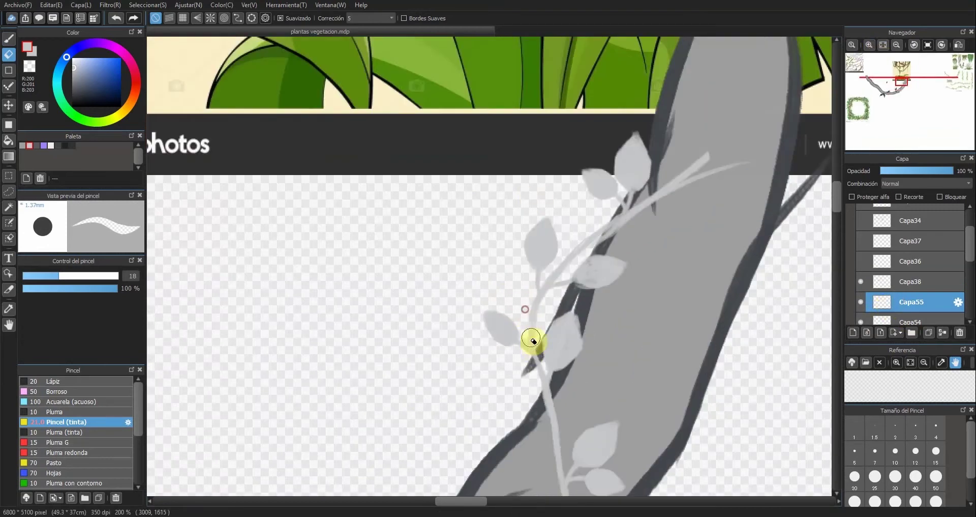
{"action": "scroll", "coordinate": [484, 336], "scroll_direction": "down", "scroll_amount": 5}
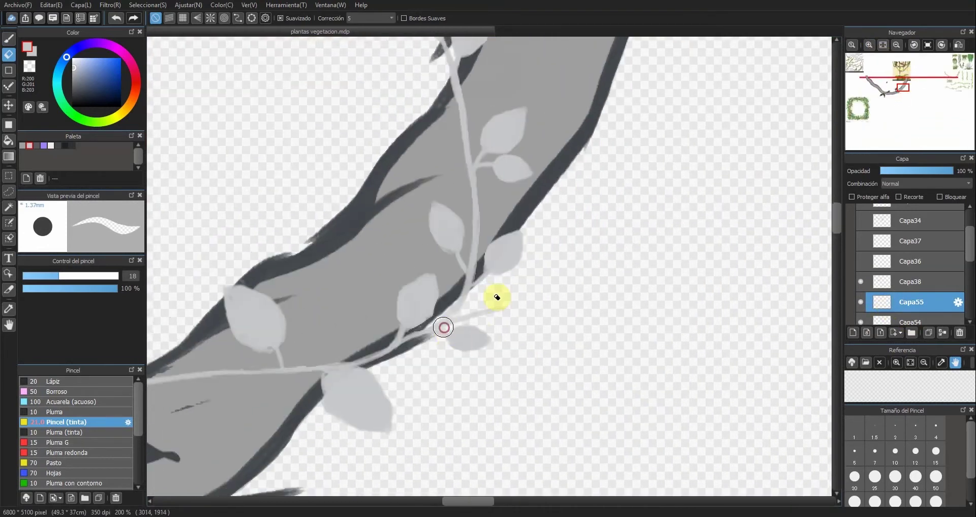
{"action": "left_click", "coordinate": [901, 322]}
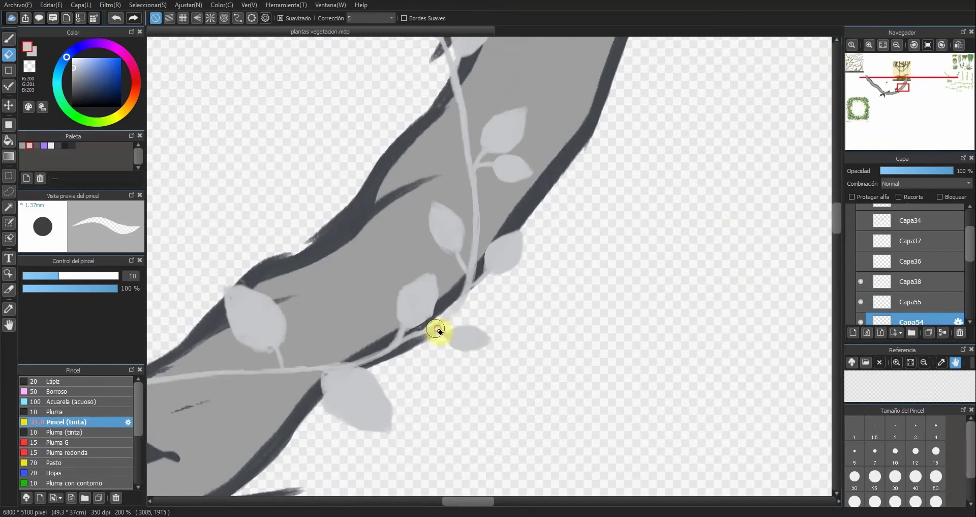
{"action": "key", "text": "b"}
Erase the tendril ends crossing the upper vine on Capa55 and Capa54, cutting them at the vine's edge
{"action": "left_click_drag", "start_coordinate": [902, 99], "coordinate": [905, 82]}
{"action": "left_click", "coordinate": [879, 302]}
{"action": "key", "text": "e"}
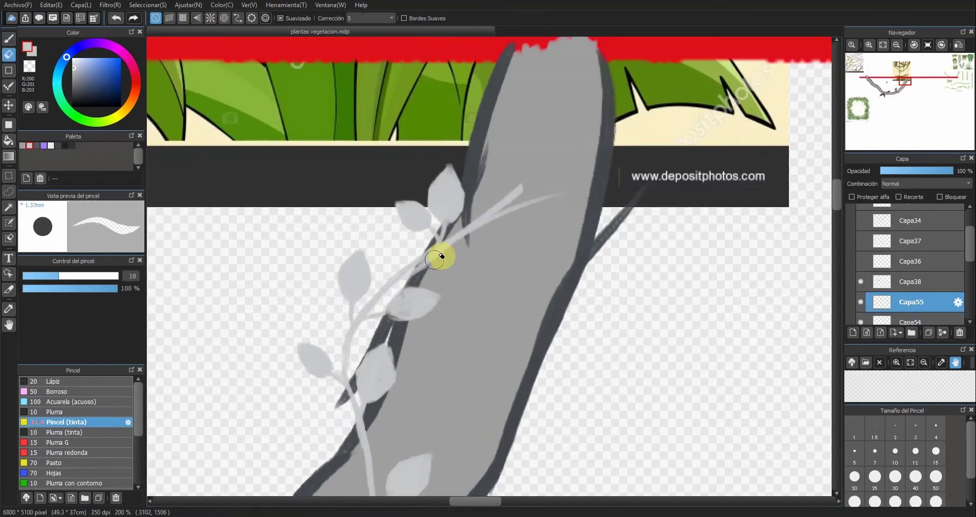
{"action": "left_click_drag", "start_coordinate": [511, 193], "coordinate": [427, 256]}
{"action": "left_click_drag", "start_coordinate": [467, 199], "coordinate": [441, 249]}
{"action": "key", "text": "ctrl+z"}
{"action": "key", "text": "ctrl+z"}
{"action": "left_click_drag", "start_coordinate": [513, 190], "coordinate": [451, 259]}
{"action": "mouse_move", "coordinate": [474, 181]}
{"action": "left_mouse_down"}
{"action": "mouse_move", "coordinate": [441, 251]}
{"action": "mouse_move", "coordinate": [512, 220]}
{"action": "left_mouse_up"}
{"action": "left_click", "coordinate": [889, 320]}
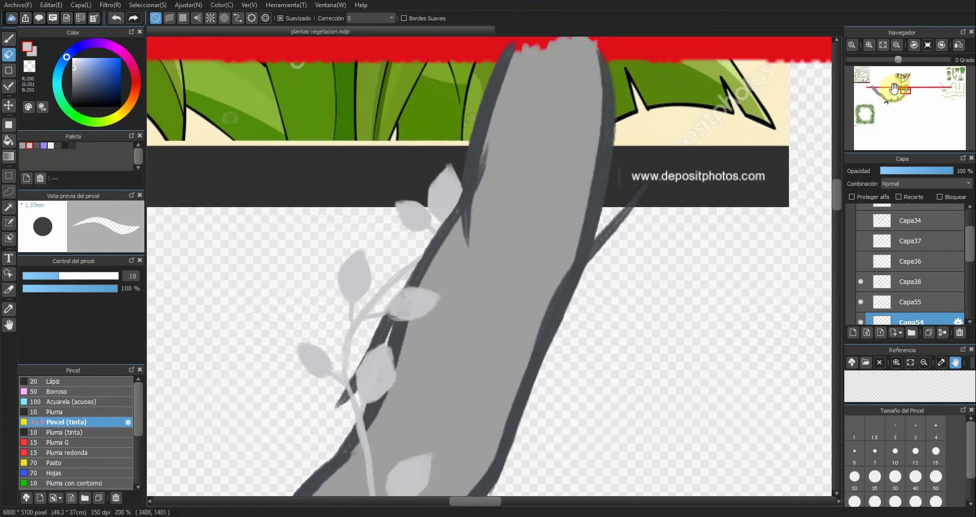
Try painting a thin light grey tendril hanging from the dark leaf's base, and undo the last stroke
{"action": "left_click", "coordinate": [883, 45]}
{"action": "double_click", "coordinate": [870, 44]}
{"action": "left_click", "coordinate": [889, 103]}
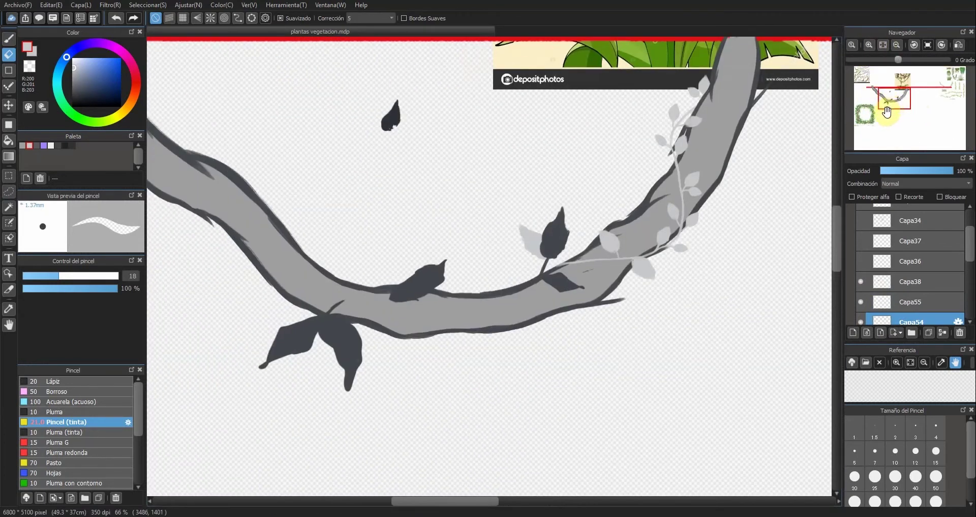
{"action": "mouse_move", "coordinate": [337, 516]}
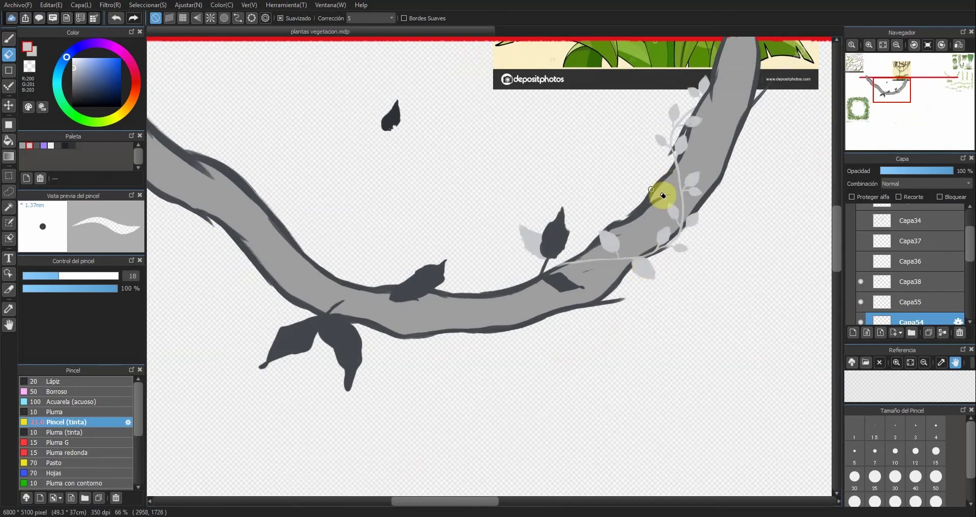
{"action": "left_click", "coordinate": [894, 106]}
{"action": "left_click_drag", "start_coordinate": [896, 107], "coordinate": [895, 102]}
{"action": "double_click", "coordinate": [869, 45]}
{"action": "key", "text": "b"}
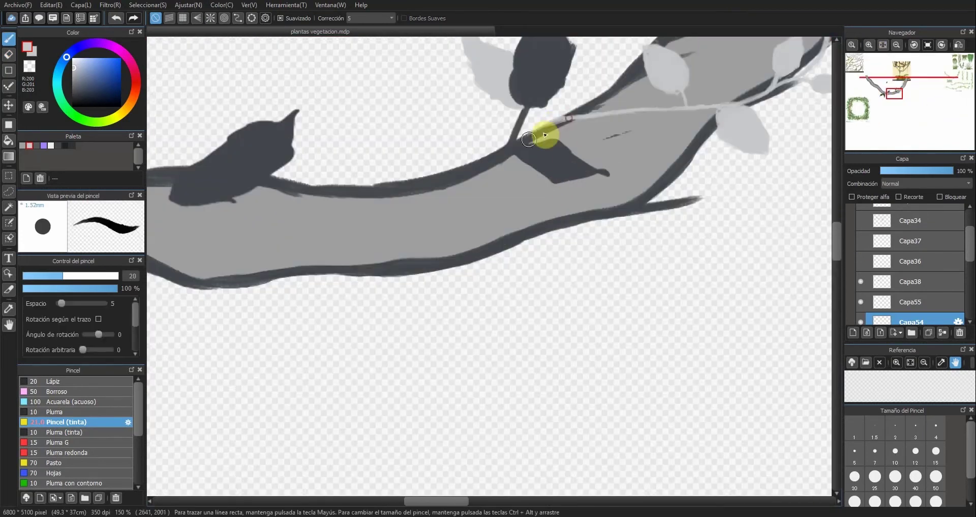
{"action": "left_click_drag", "start_coordinate": [508, 151], "coordinate": [488, 257]}
{"action": "left_click_drag", "start_coordinate": [508, 153], "coordinate": [569, 122]}
{"action": "left_click_drag", "start_coordinate": [501, 173], "coordinate": [497, 335]}
{"action": "left_click_drag", "start_coordinate": [483, 252], "coordinate": [520, 434]}
{"action": "key", "text": "ctrl+z"}
Try extending the thin hanging tendril in a long wavy line below the vine
{"action": "left_click_drag", "start_coordinate": [895, 102], "coordinate": [895, 97]}
{"action": "mouse_move", "coordinate": [487, 143]}
{"action": "left_mouse_down"}
{"action": "mouse_move", "coordinate": [498, 209]}
{"action": "mouse_move", "coordinate": [483, 381]}
{"action": "left_mouse_up"}
{"action": "key", "text": "e"}
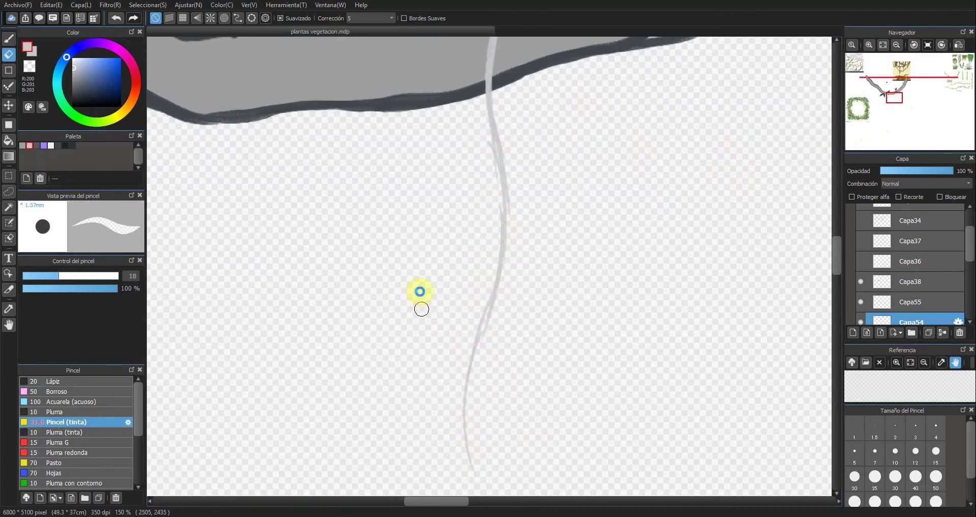
{"action": "key", "text": "l"}
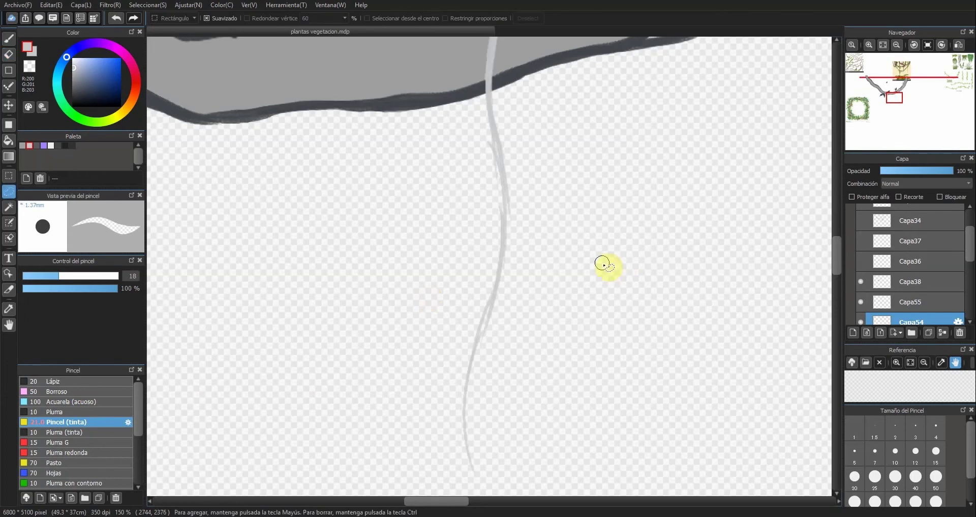
{"action": "key", "text": "e"}
{"action": "key", "text": "b"}
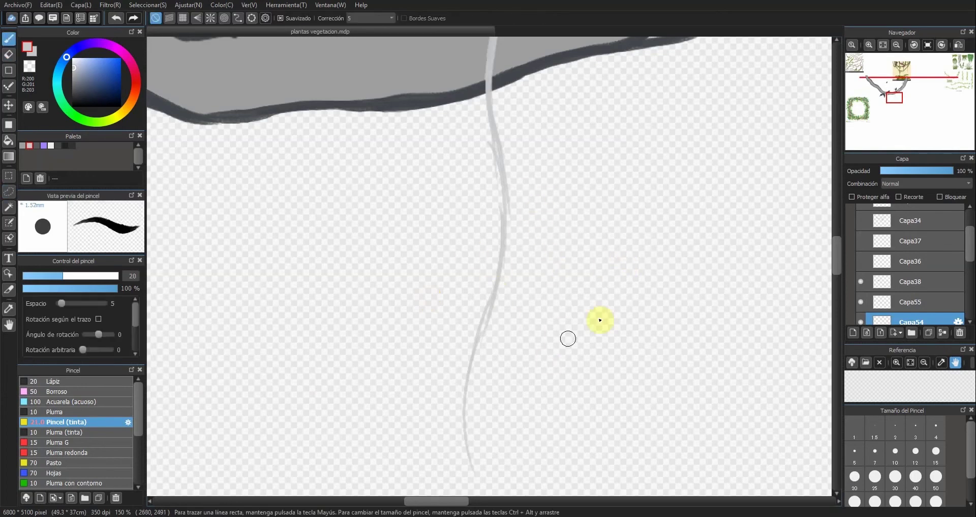
{"action": "left_click", "coordinate": [897, 45]}
{"action": "left_click", "coordinate": [897, 44]}
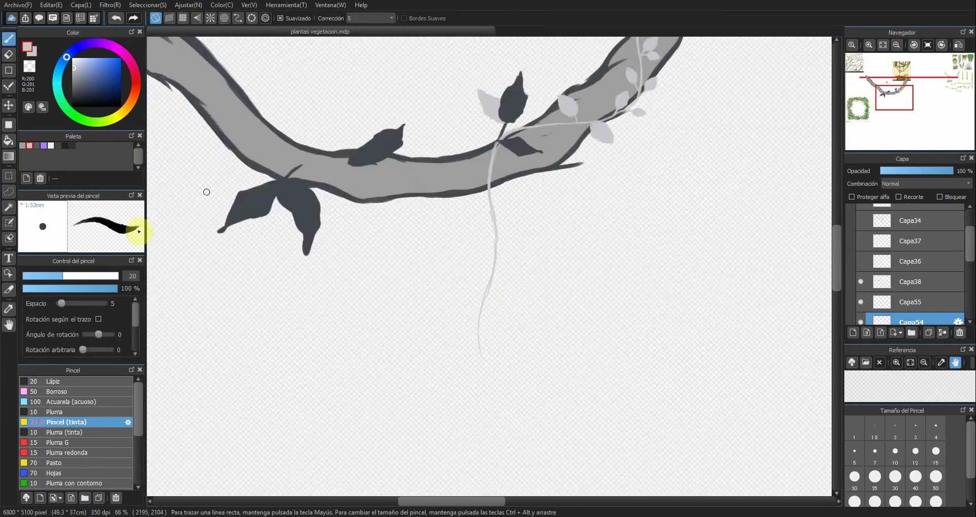
Undo the thin strokes and repaint the hanging tendril as a thicker wavy line with the ink brush at size 27
{"action": "mouse_move", "coordinate": [511, 131]}
{"action": "left_mouse_down"}
{"action": "mouse_move", "coordinate": [495, 177]}
{"action": "mouse_move", "coordinate": [499, 152]}
{"action": "mouse_move", "coordinate": [501, 272]}
{"action": "mouse_move", "coordinate": [506, 132]}
{"action": "mouse_move", "coordinate": [482, 313]}
{"action": "mouse_move", "coordinate": [496, 162]}
{"action": "mouse_move", "coordinate": [504, 394]}
{"action": "left_mouse_up"}
{"action": "key", "text": "ctrl+z"}
{"action": "key", "text": "ctrl+z"}
{"action": "key", "text": "ctrl+z"}
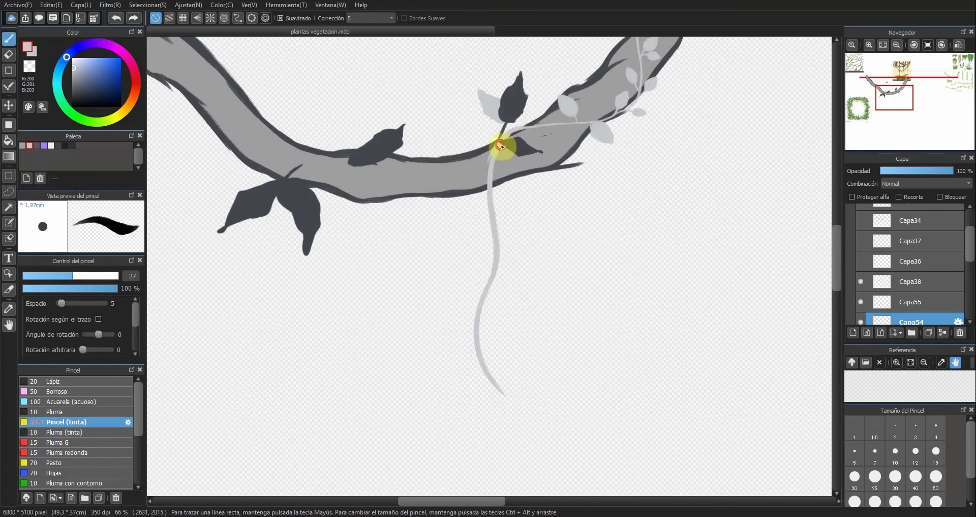
Thicken the tendril from the hanging stem's bend along the vine and trim its edge with the size 18 eraser
{"action": "scroll", "coordinate": [891, 78], "scroll_direction": "up", "scroll_amount": 2}
{"action": "left_click_drag", "start_coordinate": [891, 79], "coordinate": [890, 91]}
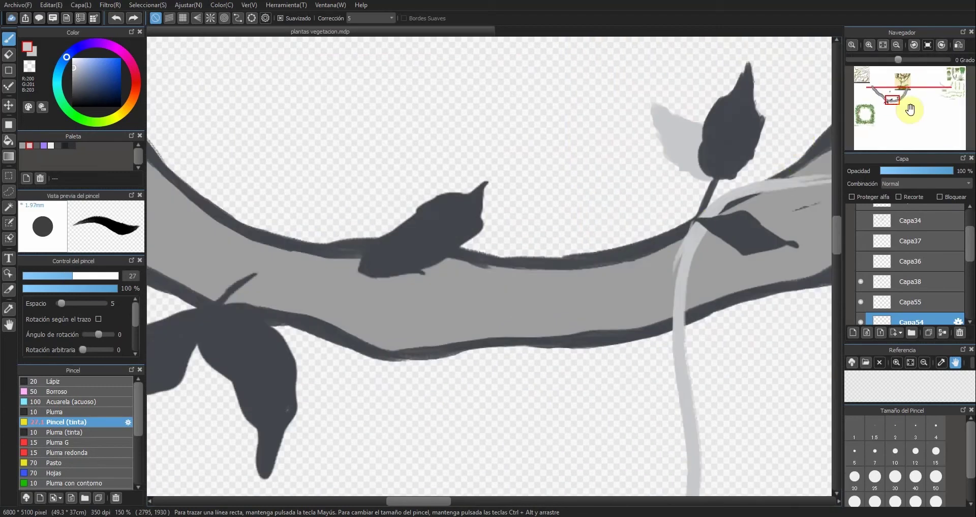
{"action": "left_click_drag", "start_coordinate": [785, 181], "coordinate": [582, 143]}
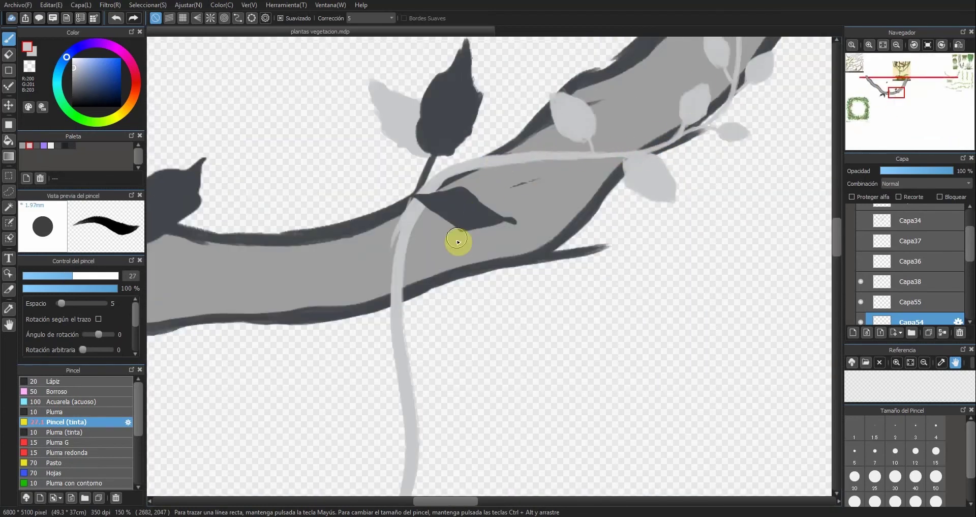
{"action": "key", "text": "e"}
{"action": "mouse_move", "coordinate": [500, 172]}
{"action": "left_mouse_down"}
{"action": "mouse_move", "coordinate": [562, 169]}
{"action": "mouse_move", "coordinate": [483, 170]}
{"action": "left_mouse_up"}
{"action": "left_click_drag", "start_coordinate": [899, 100], "coordinate": [866, 92]}
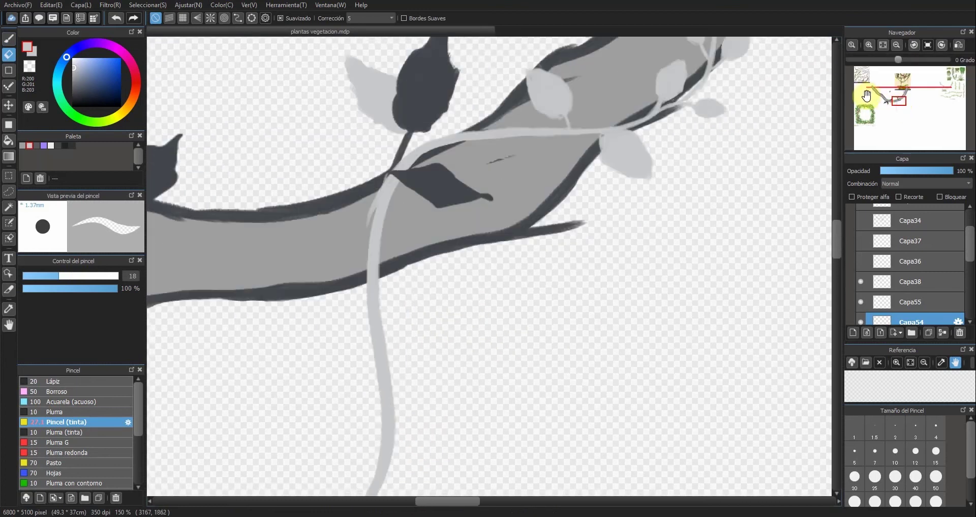